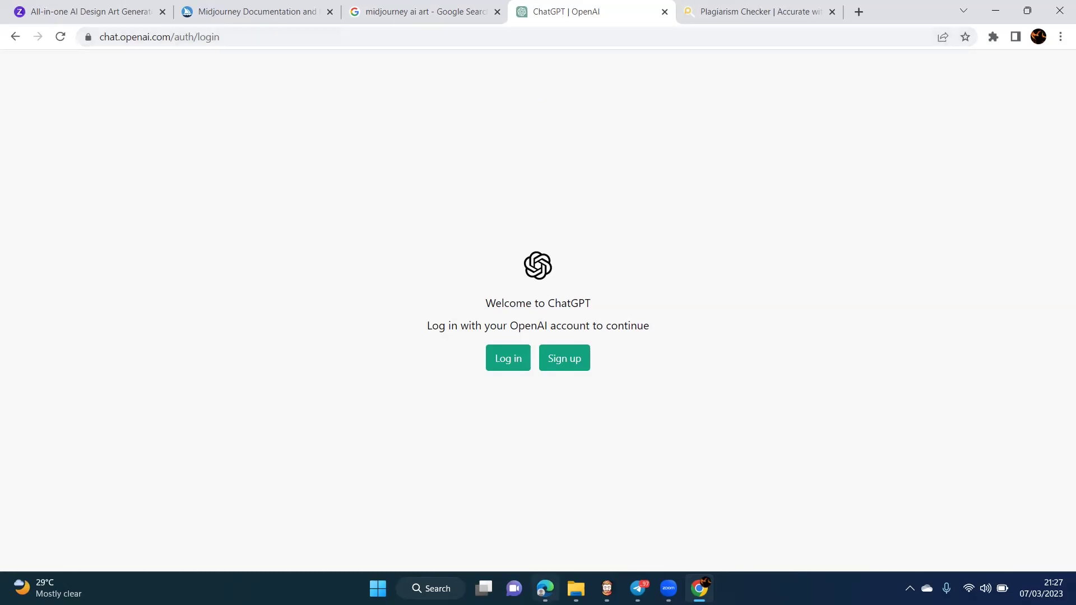
# Switch from Chrome to the Edge window where ChatGPT is already open
pyautogui.moveTo(545, 589)
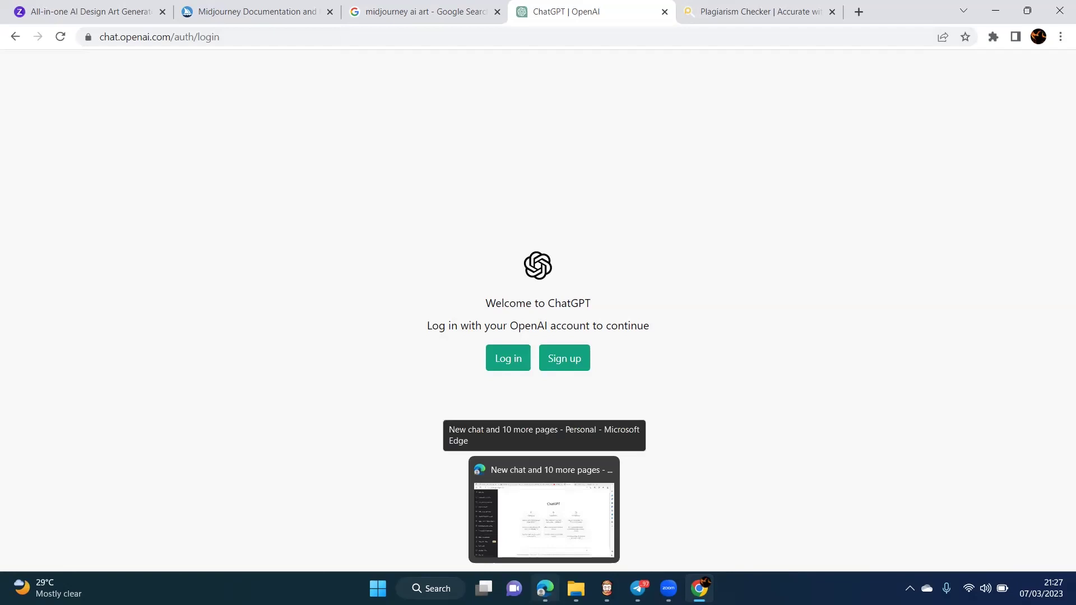
pyautogui.click(516, 488)
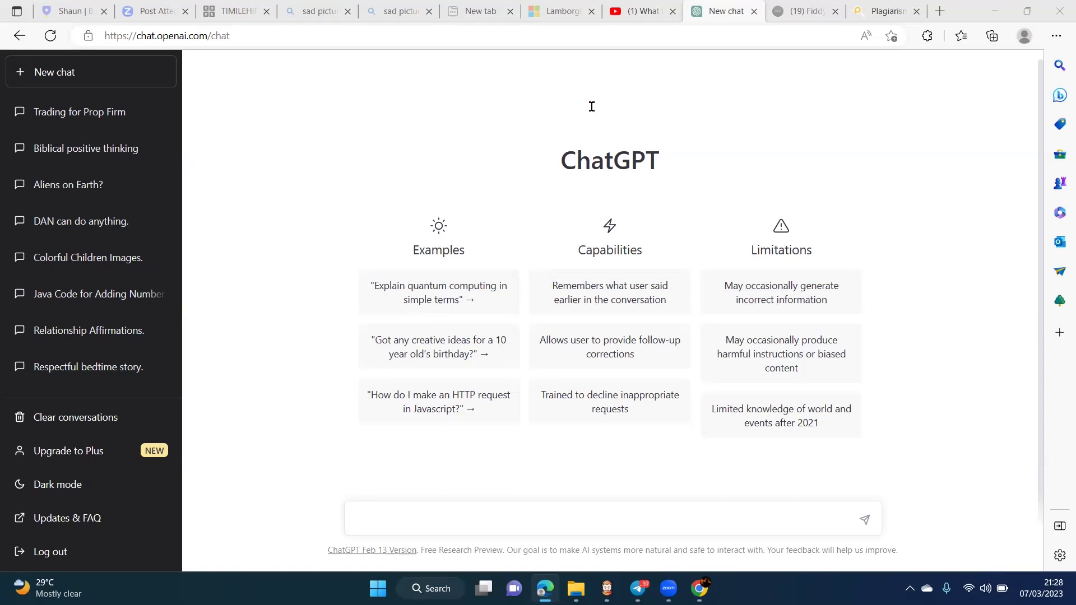
# Ask ChatGPT 'high blood pressure' and highlight the prompt once the answer arrives
pyautogui.click(532, 511)
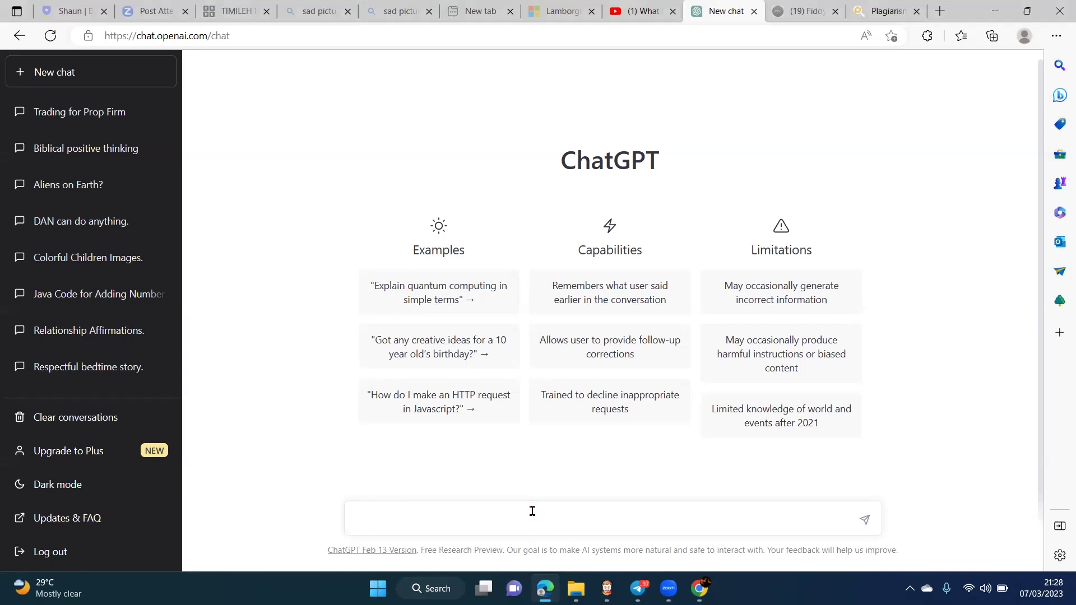
pyautogui.write('high blood pressure')
pyautogui.press('Return')
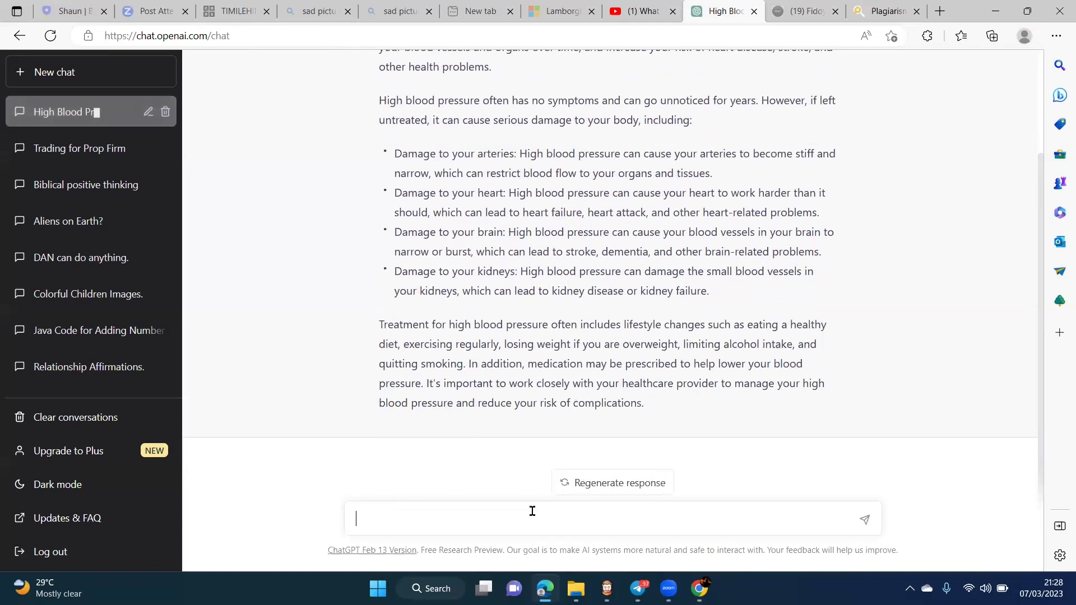
pyautogui.scroll(3, 493, 90)
pyautogui.moveTo(489, 79); pyautogui.dragTo(379, 76)
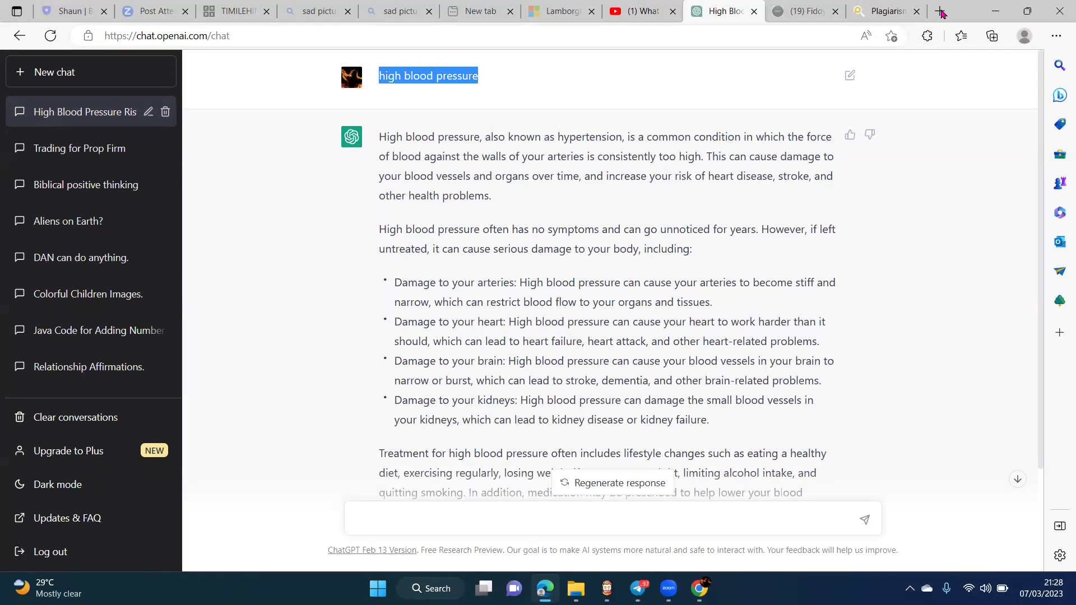
pyautogui.click(941, 12)
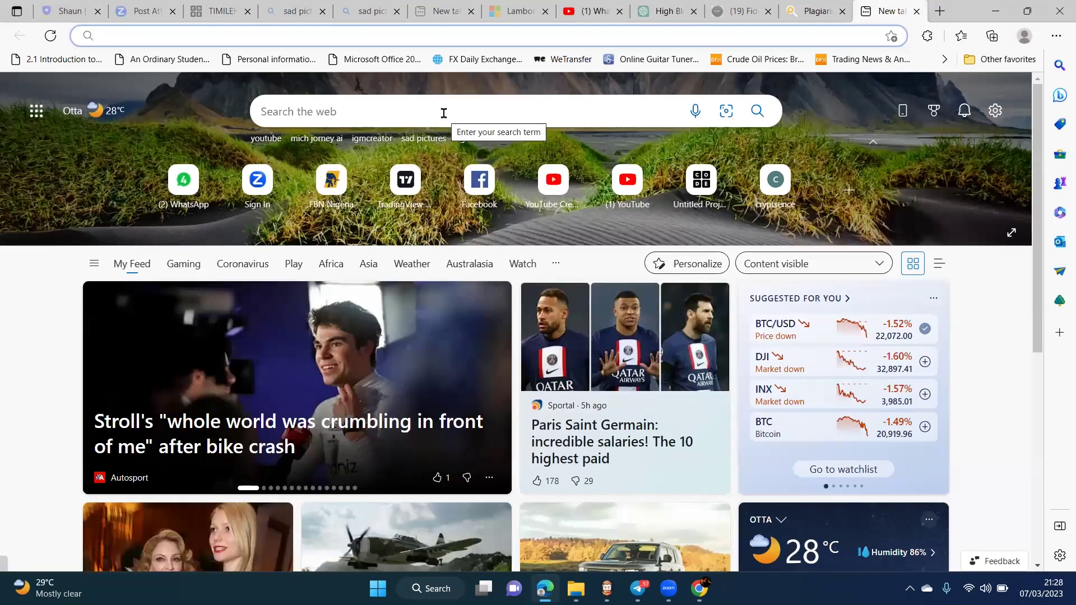
# Search Bing for 'high blood pressure' and scroll the results back to the Hypertension overview
pyautogui.click(443, 112)
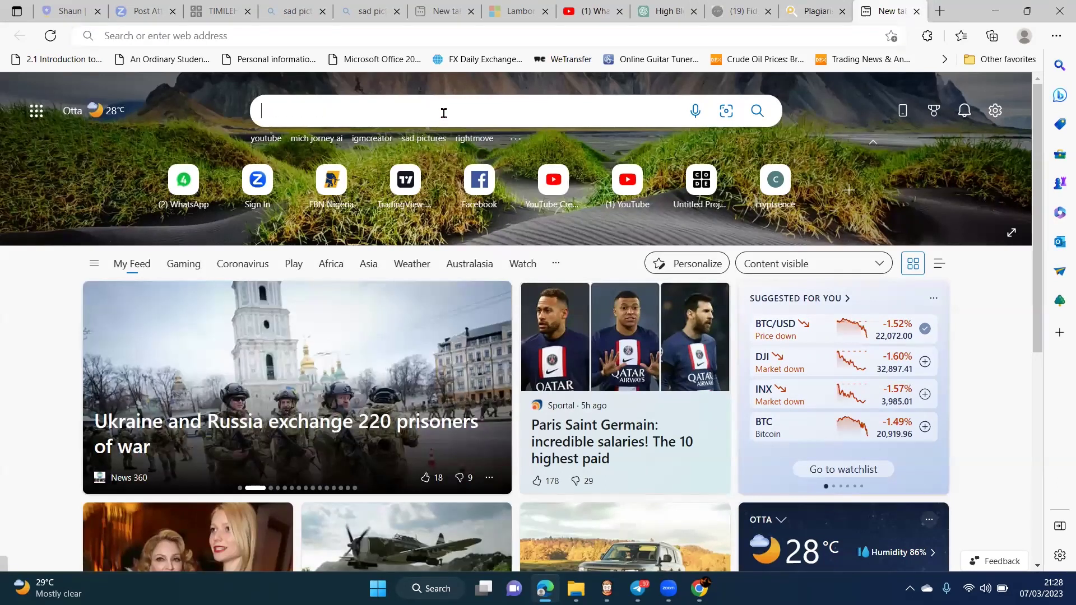
pyautogui.write('high blood pressure')
pyautogui.press('Return')
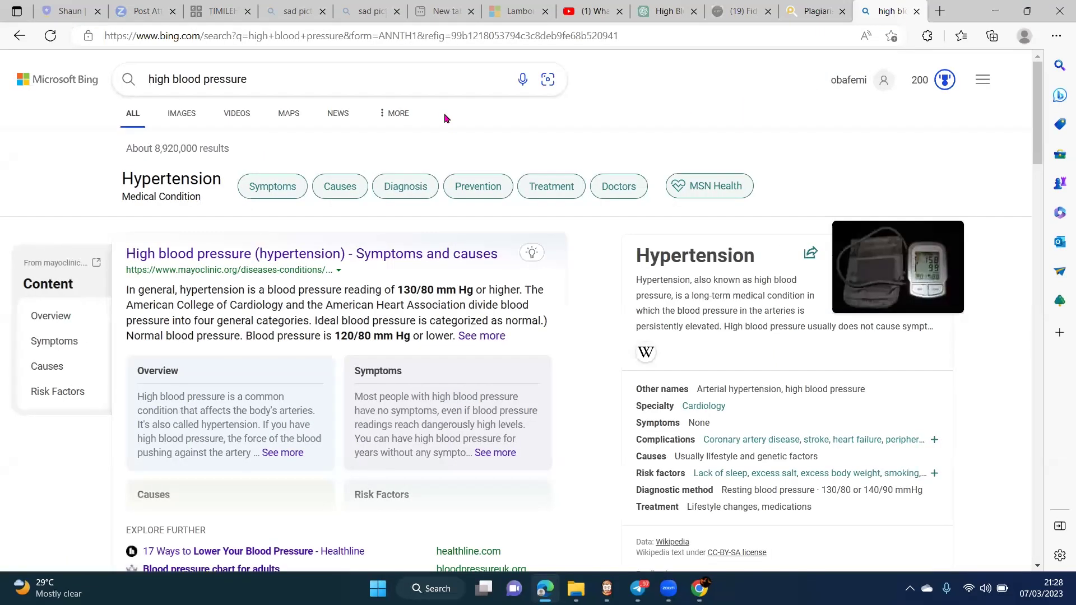
pyautogui.scroll(-10, 418, 199)
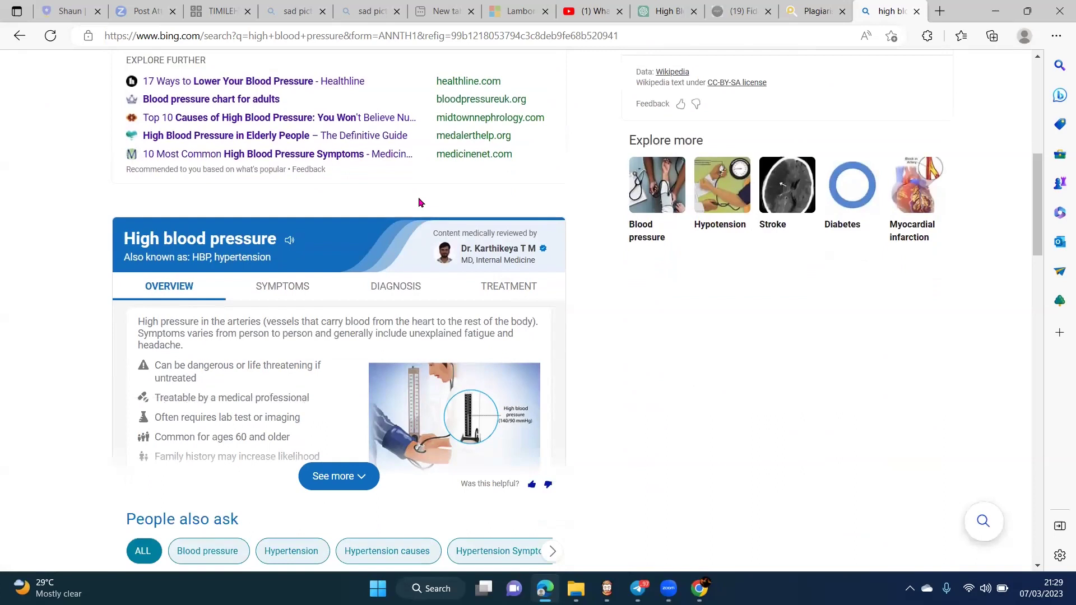
pyautogui.moveTo(419, 202)
pyautogui.scroll(-5, 419, 202)
pyautogui.scroll(-4, 420, 202)
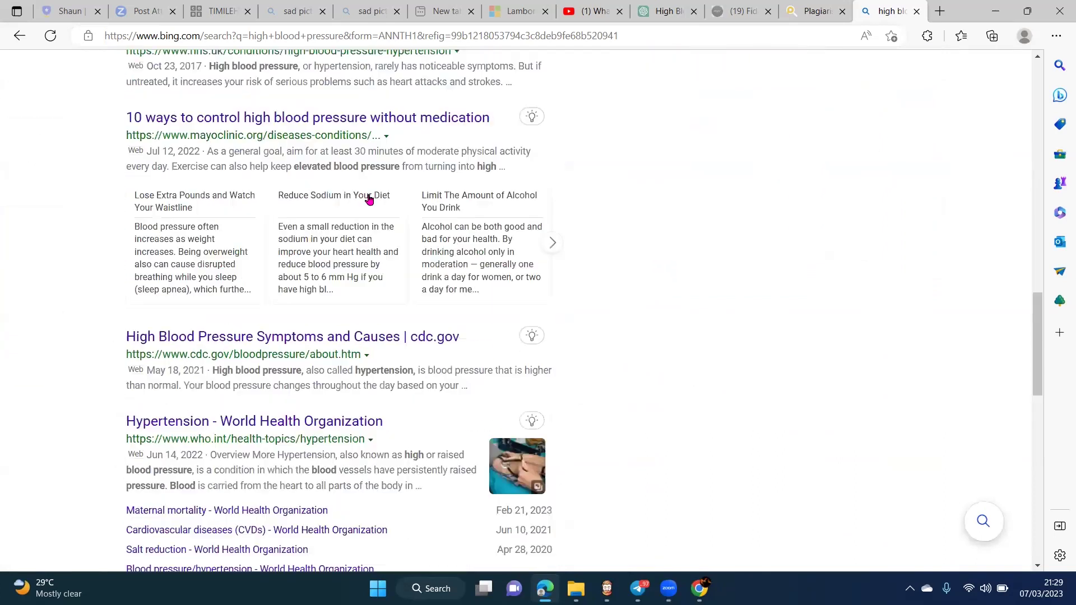
pyautogui.scroll(-5, 366, 373)
pyautogui.scroll(20, 366, 374)
pyautogui.scroll(1, 314, 79)
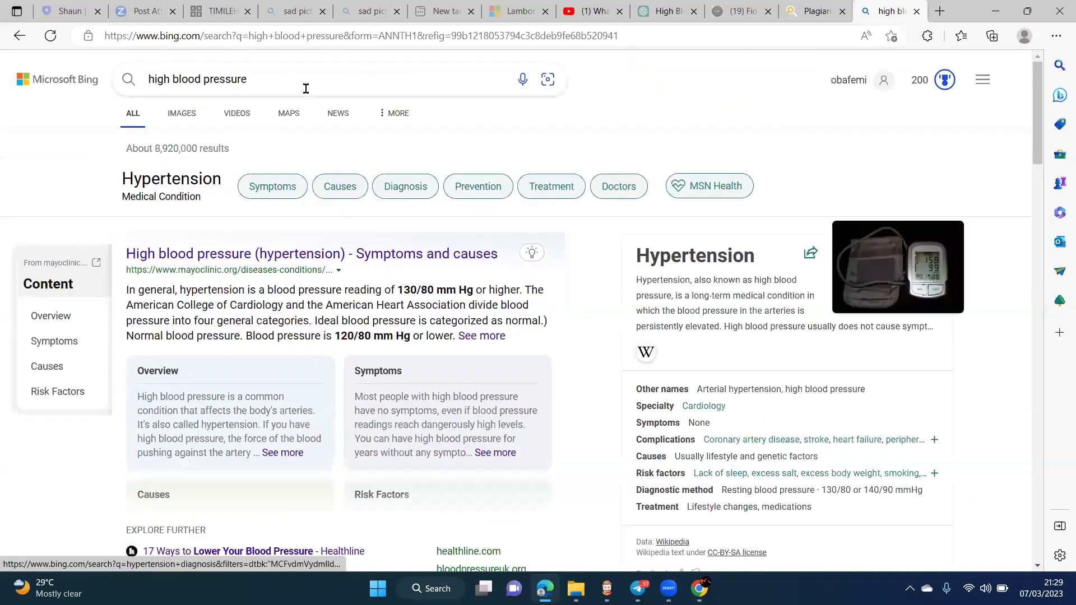
# In a new Chrome tab, Google 'high blood pressure' and scroll the results
pyautogui.click(699, 589)
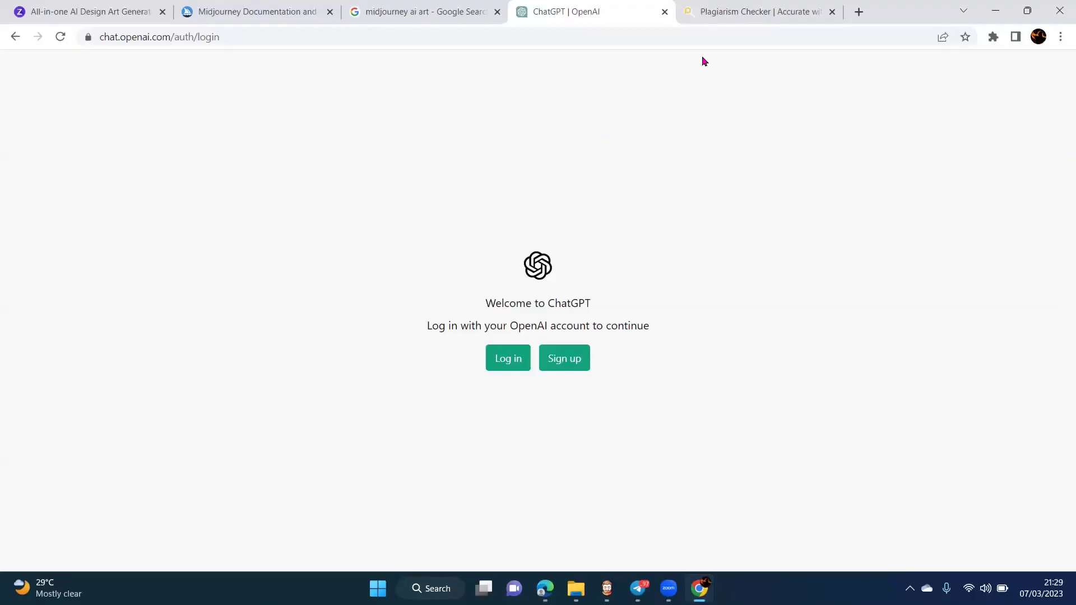
pyautogui.hotkey('ctrl', 't')
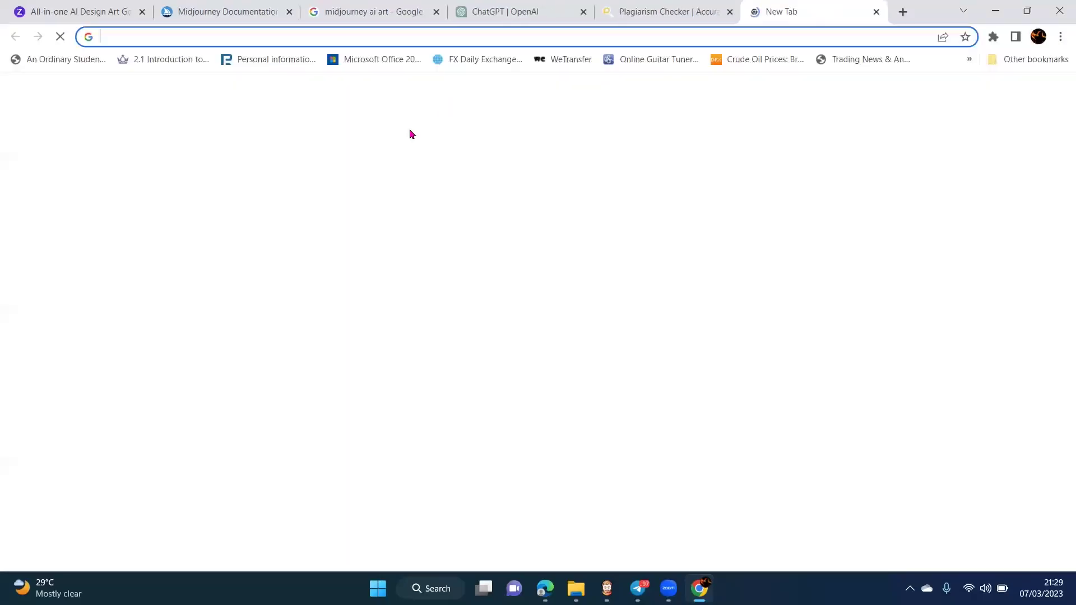
pyautogui.click(554, 301)
pyautogui.write('high blood pressure')
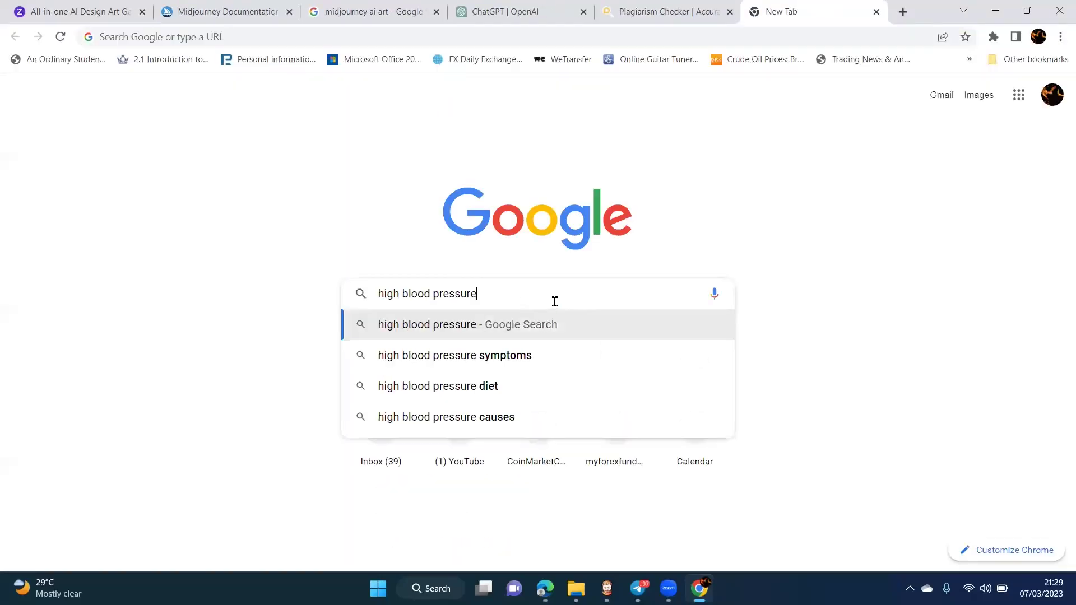
pyautogui.press('Return')
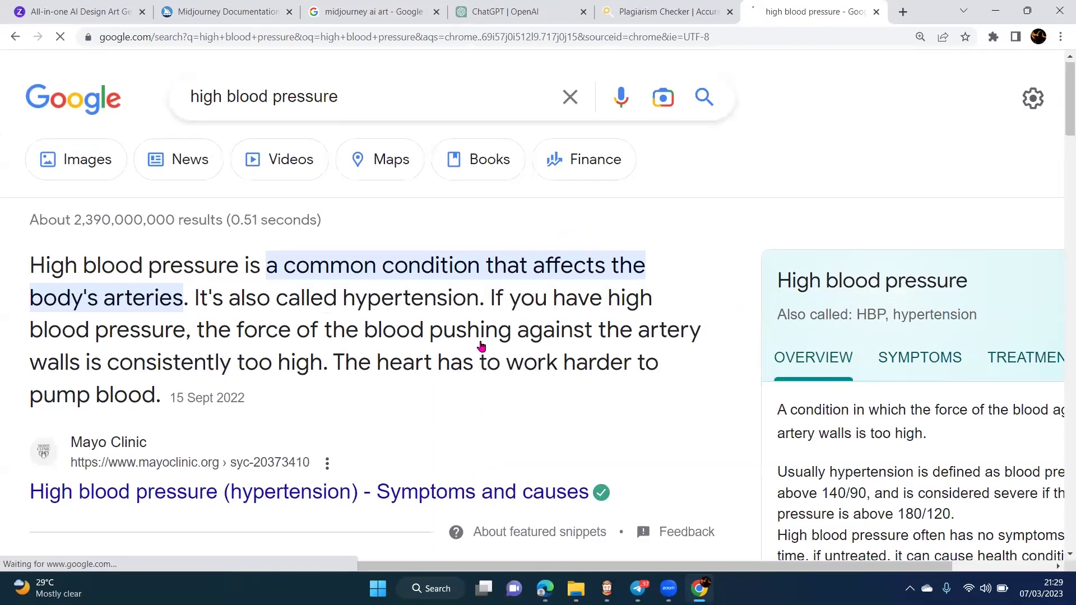
pyautogui.scroll(-5, 480, 348)
pyautogui.scroll(-10, 480, 346)
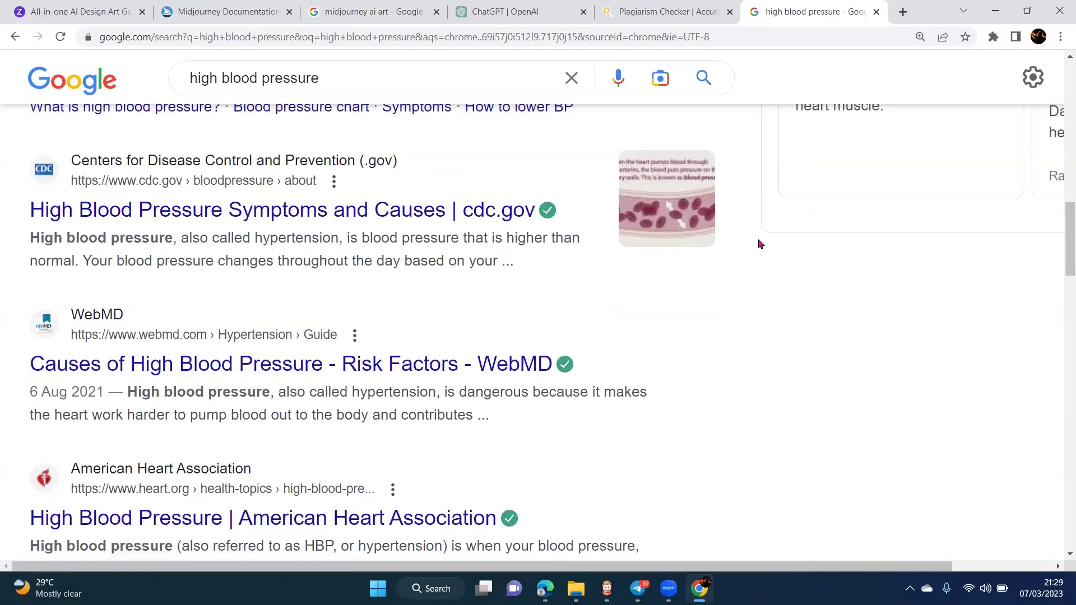
# In another new tab, search Google for 'alltheweb'
pyautogui.click(903, 12)
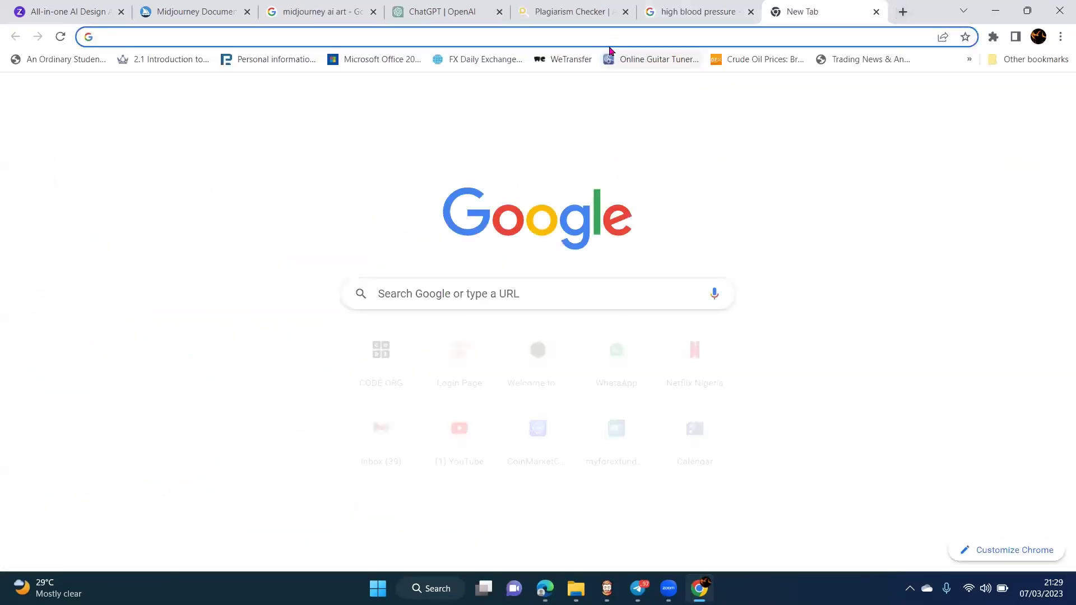
pyautogui.click(502, 41)
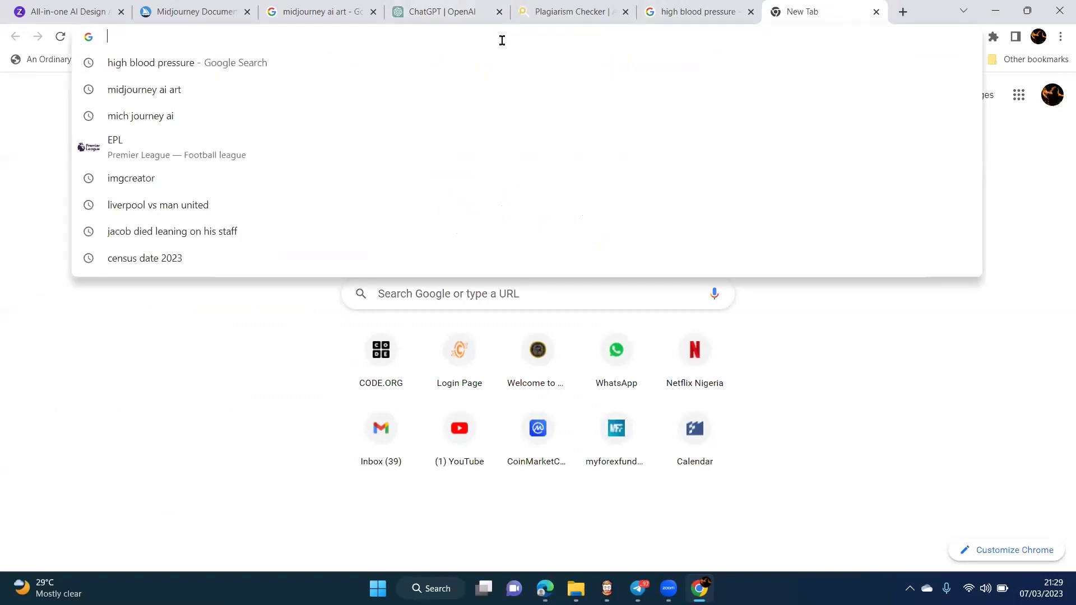
pyautogui.write('allthe')
pyautogui.press('BackSpace')
pyautogui.write('web')
pyautogui.press('Return')
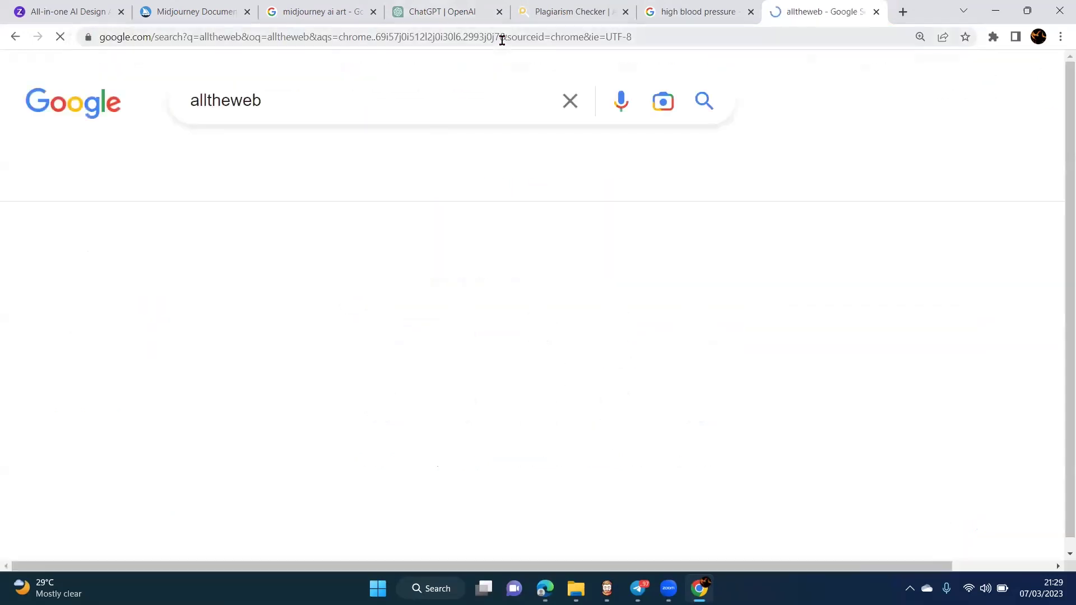
pyautogui.scroll(-2, 242, 159)
pyautogui.scroll(2, 280, 123)
# Refine the query to 'alltheweb search engine' and open the Search Engine Watch AllTheWeb Archives result
pyautogui.click(311, 99)
pyautogui.write('sea')
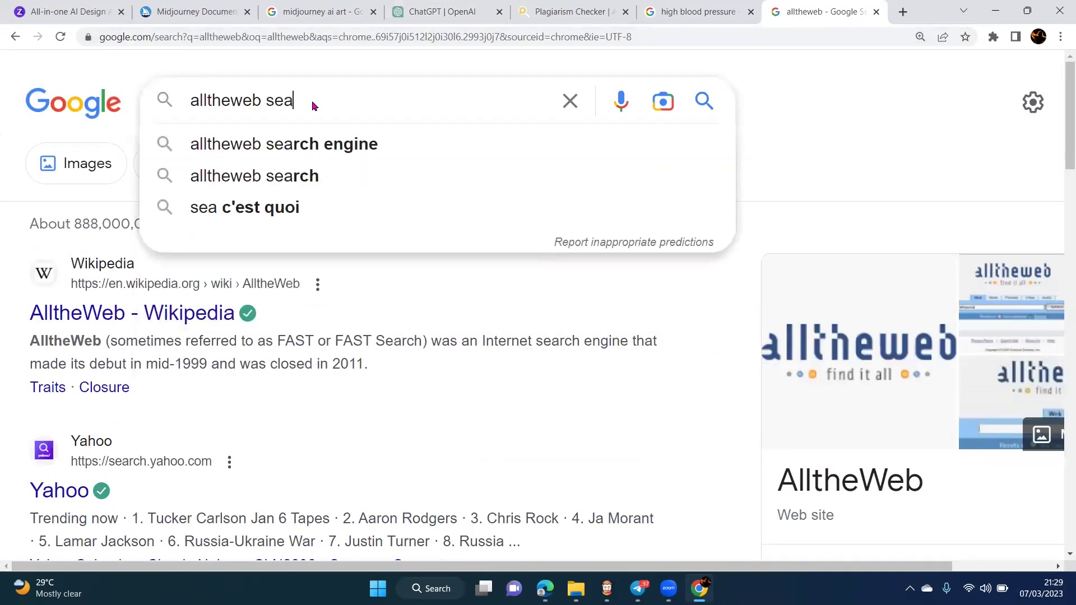
pyautogui.click(314, 142)
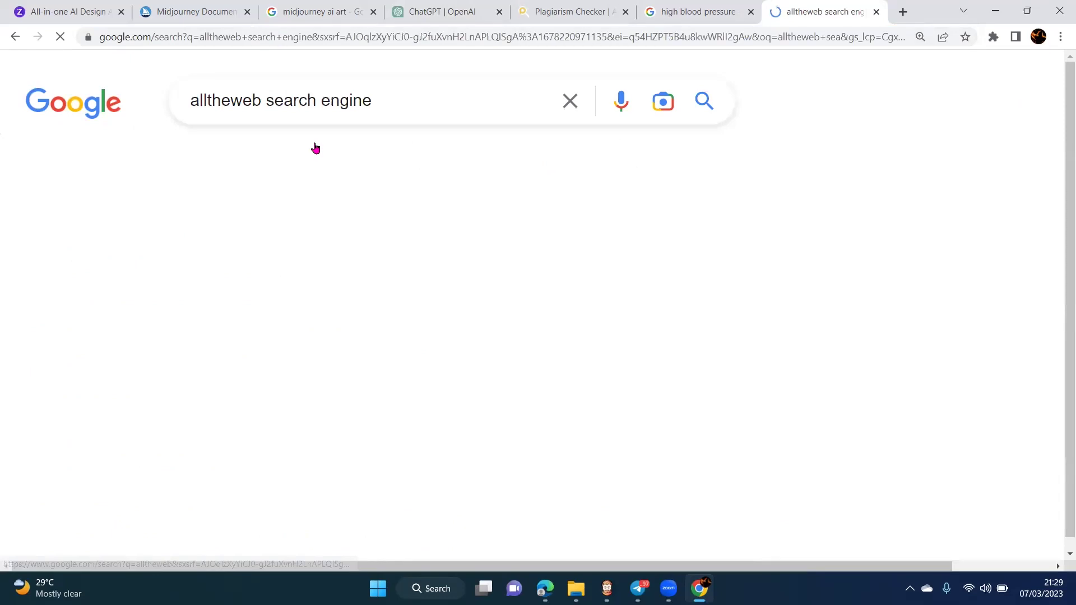
pyautogui.scroll(-1, 310, 244)
pyautogui.scroll(-9, 311, 248)
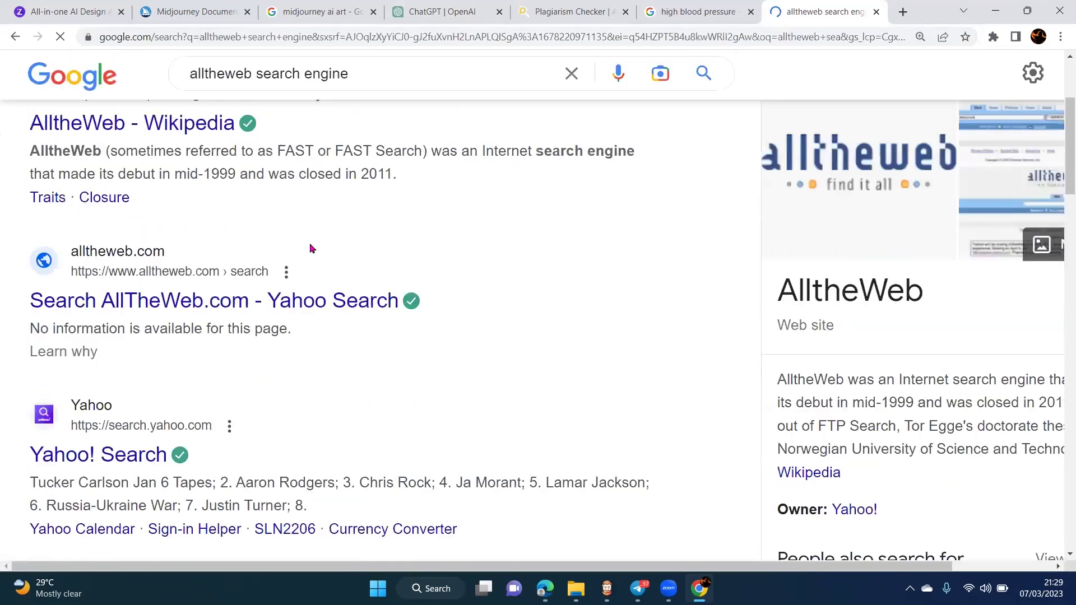
pyautogui.scroll(-3, 312, 248)
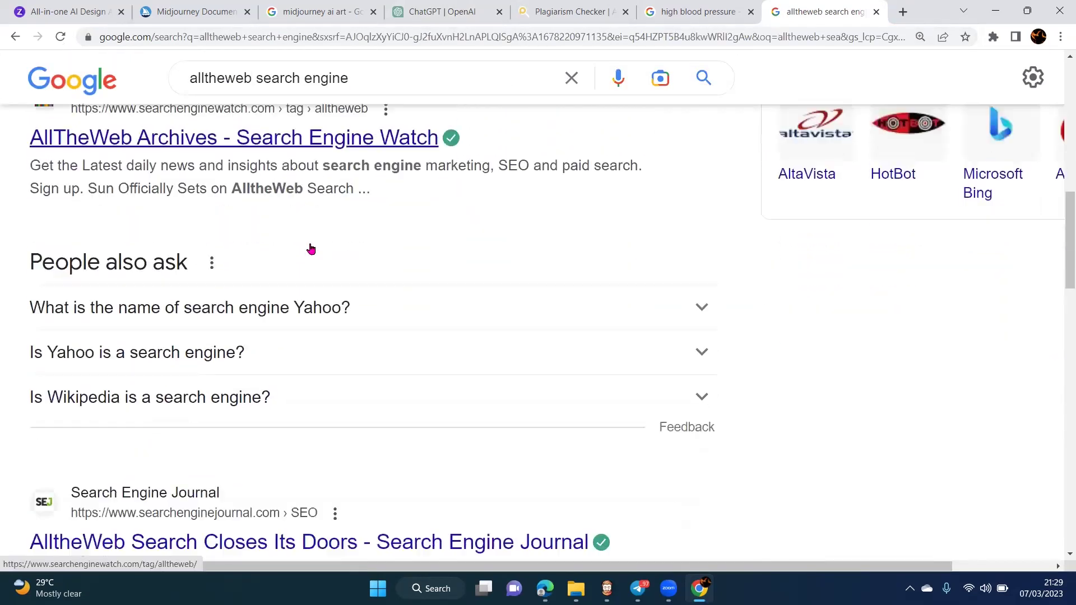
pyautogui.scroll(3, 296, 211)
pyautogui.click(242, 262)
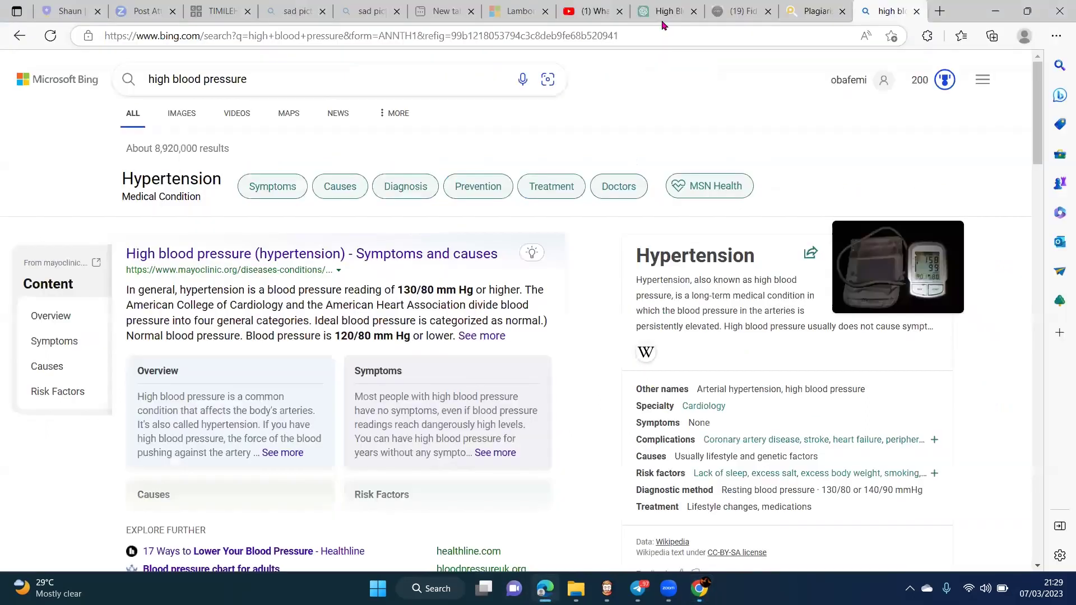
# Go back to the Edge ChatGPT high blood pressure chat and scroll through its answer
pyautogui.click(665, 17)
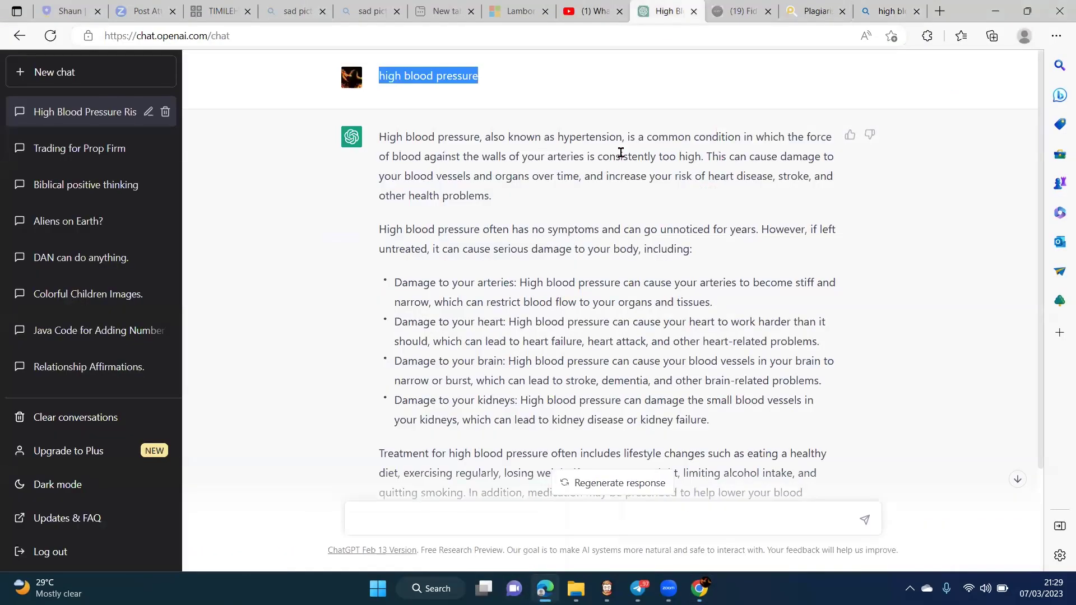
pyautogui.scroll(-2, 627, 219)
pyautogui.scroll(2, 626, 216)
pyautogui.scroll(-2, 627, 215)
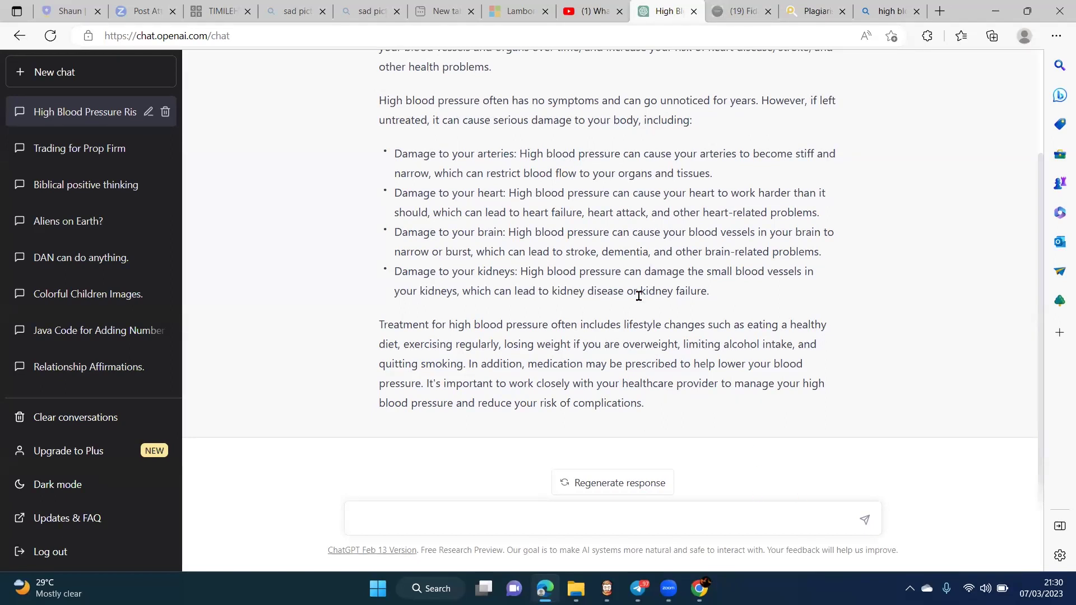
pyautogui.scroll(2, 639, 296)
pyautogui.scroll(-2, 639, 296)
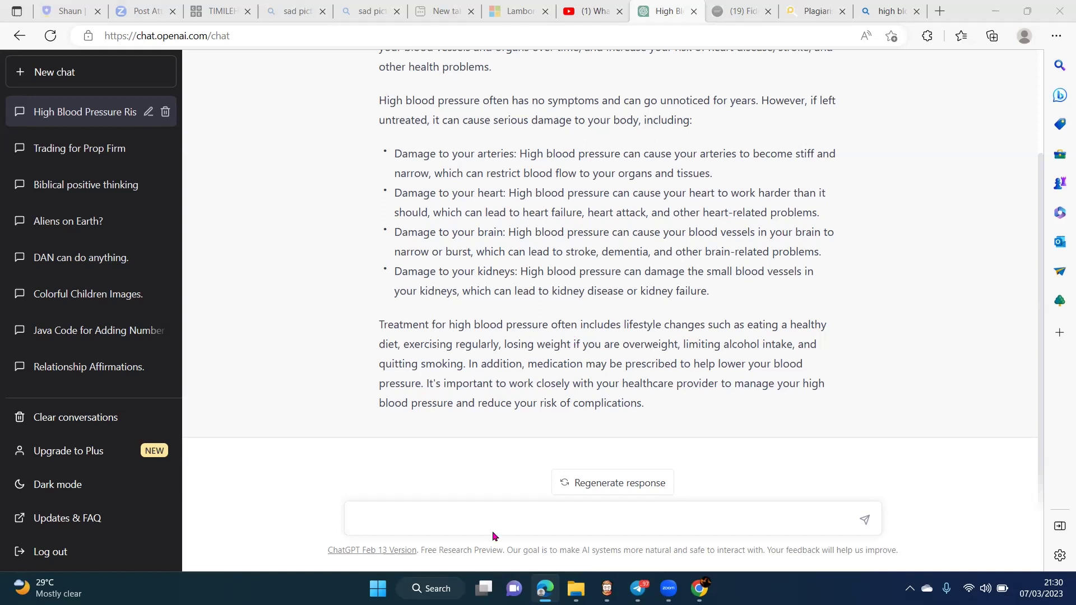
# Ask ChatGPT for a table of contents for a small book on high blood pressure
pyautogui.click(495, 515)
pyautogui.write('give me')
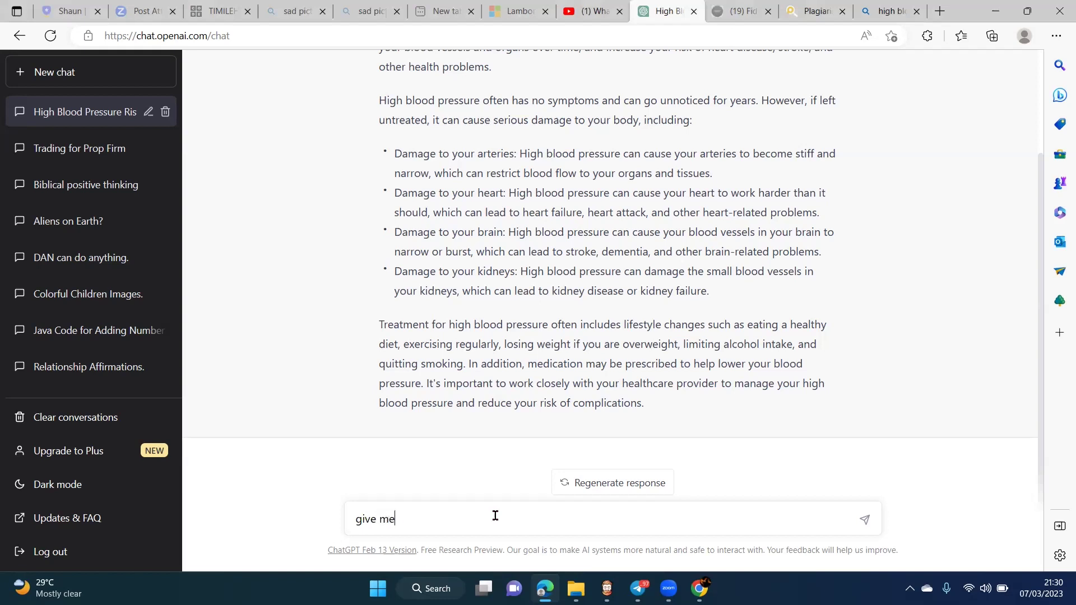
pyautogui.write(' a short')
pyautogui.press('BackSpace')
pyautogui.press('BackSpace')
pyautogui.press('BackSpace')
pyautogui.press('BackSpace')
pyautogui.press('BackSpace')
pyautogui.write('table of content for a small book on high')
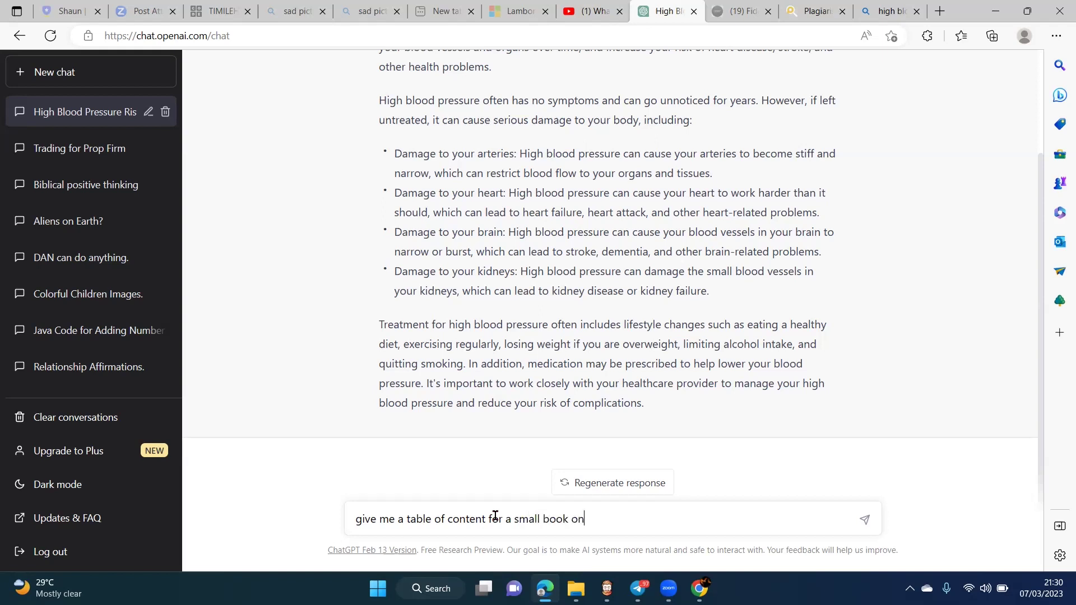
pyautogui.write('ood pressure')
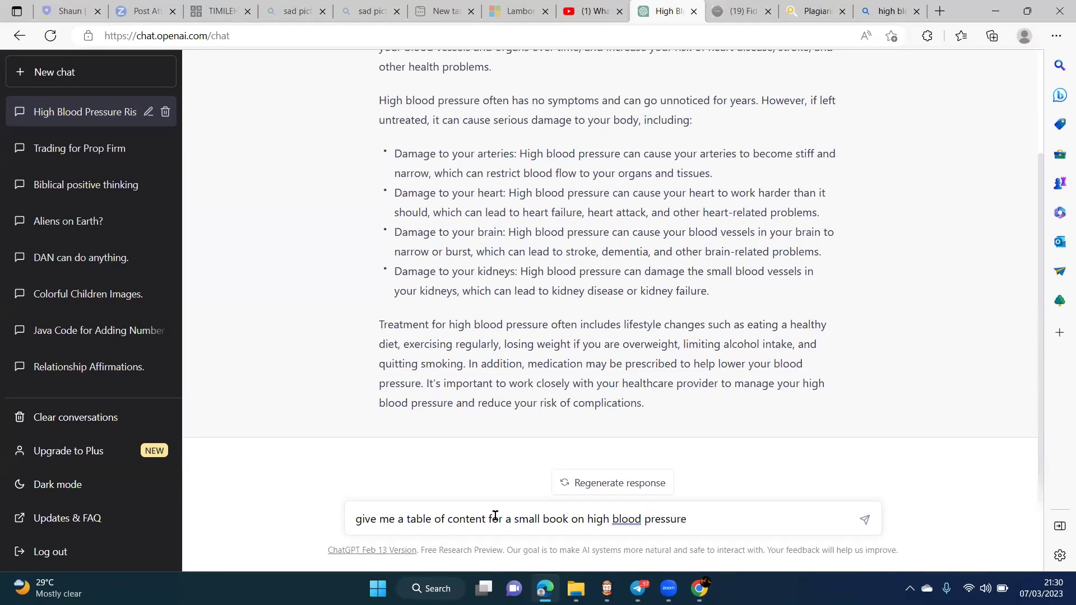
pyautogui.press('Return')
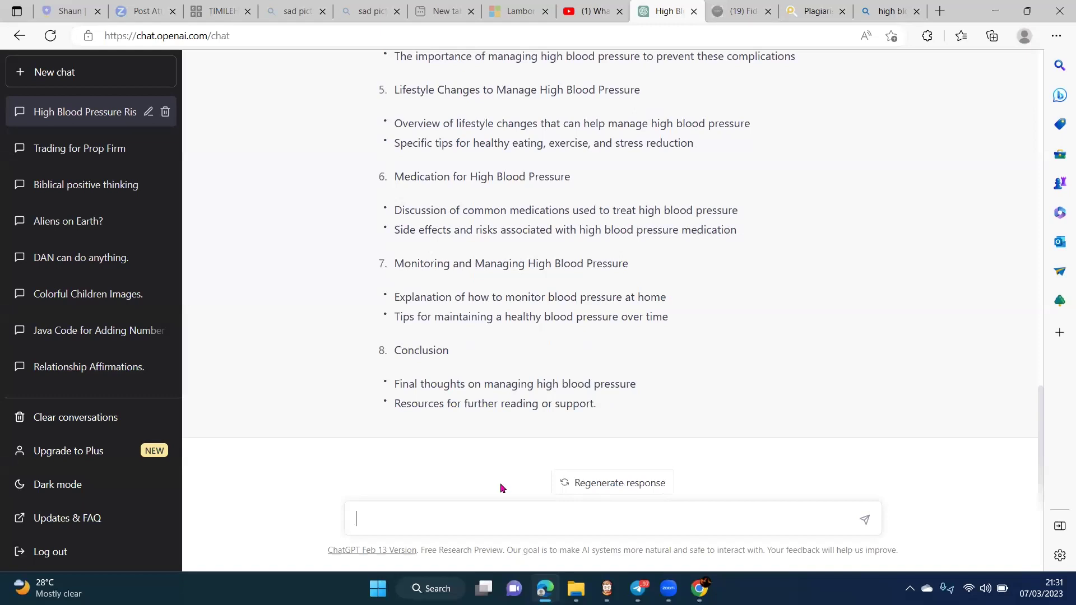
# Review the eight-section outline and start typing 'link high blood pressure and my parents'
pyautogui.scroll(7, 503, 365)
pyautogui.scroll(-6, 502, 364)
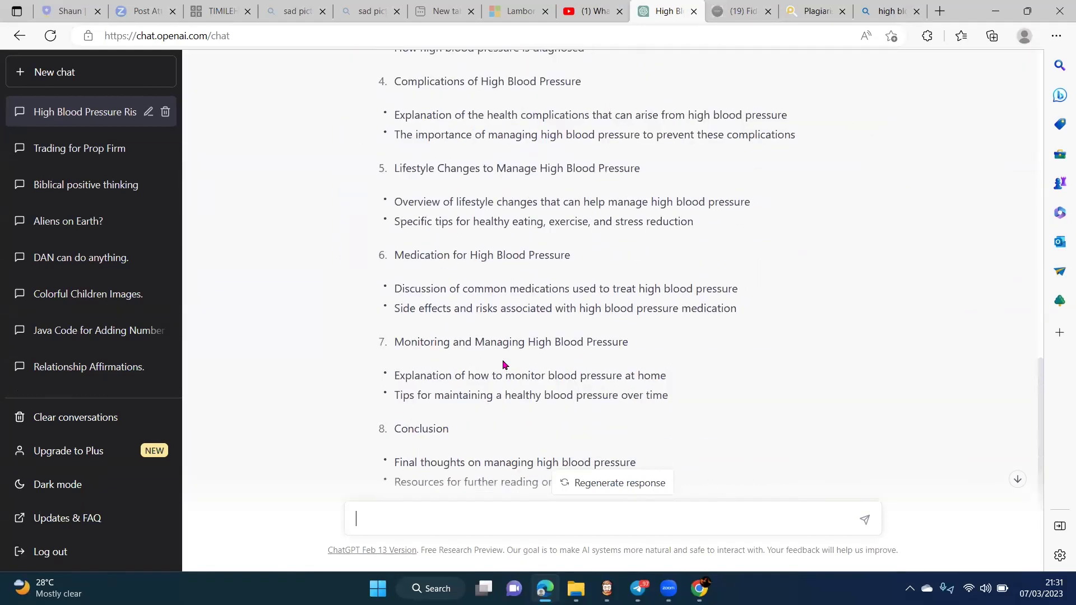
pyautogui.scroll(-2, 503, 365)
pyautogui.scroll(5, 502, 365)
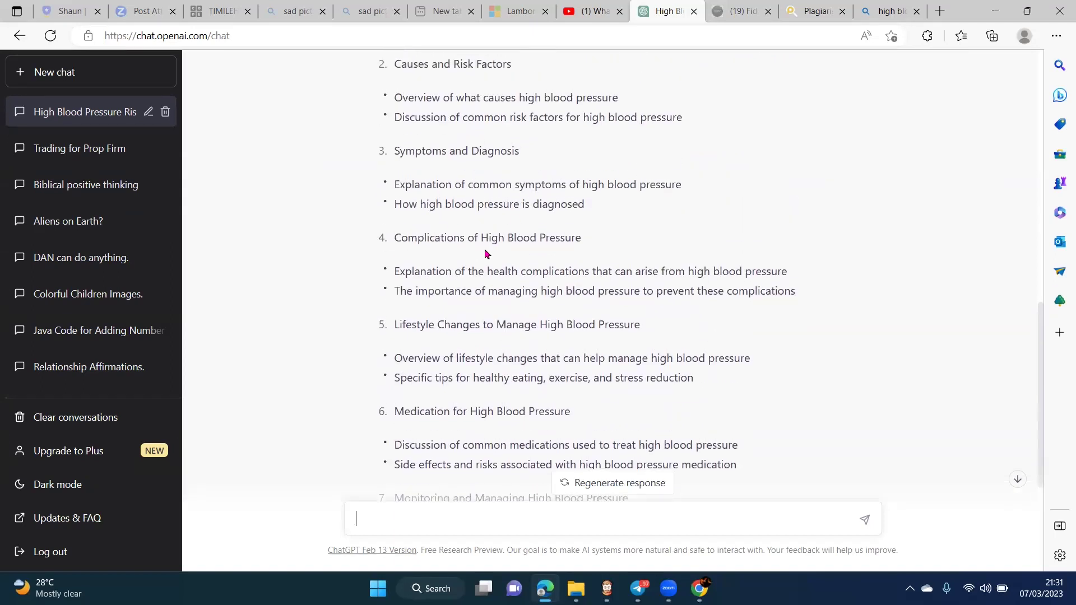
pyautogui.scroll(-5, 513, 368)
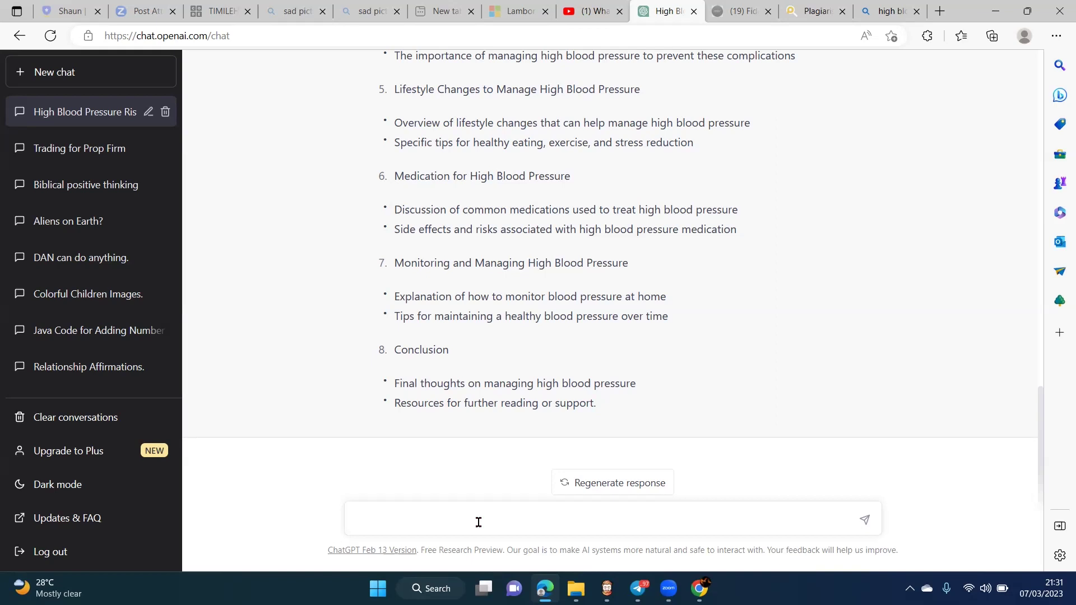
pyautogui.write('nk high blood pressure and my parents')
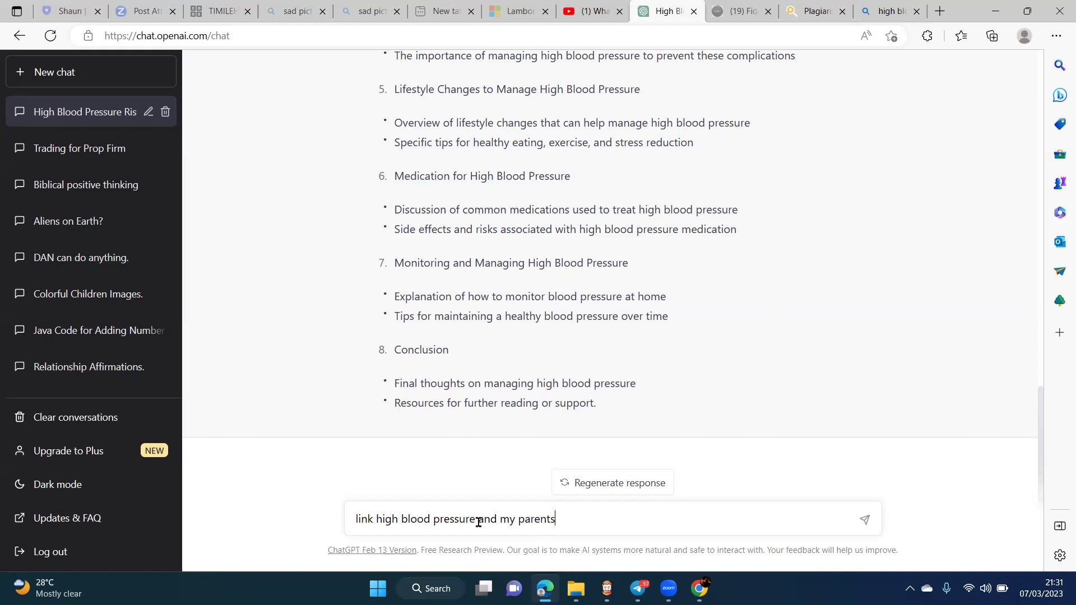
# Send the parents question and highlight the reply's explanation of genetic risk
pyautogui.press('Return')
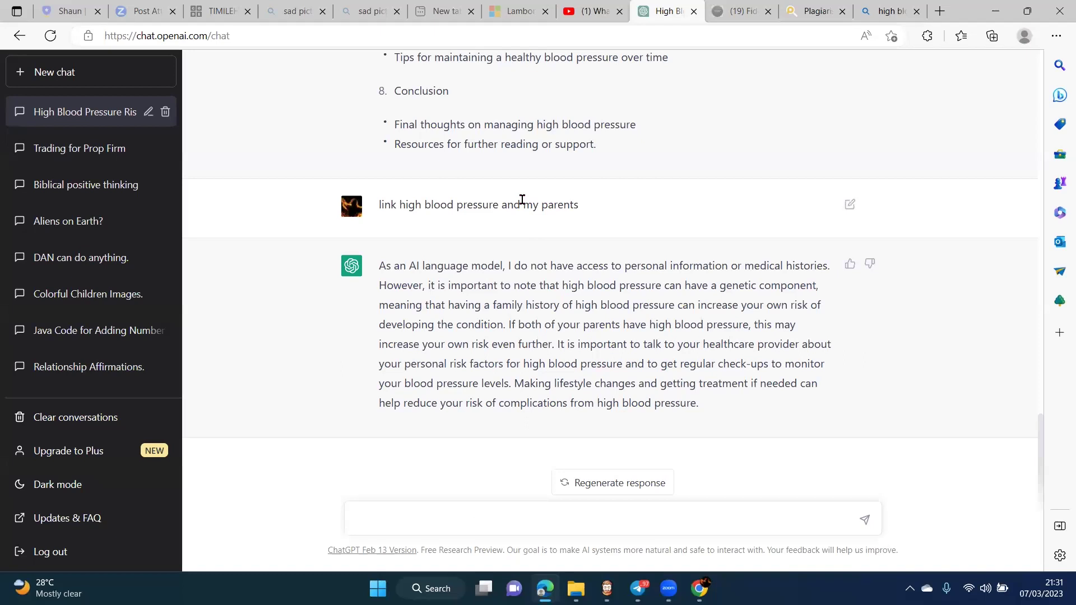
pyautogui.moveTo(525, 204); pyautogui.dragTo(584, 208)
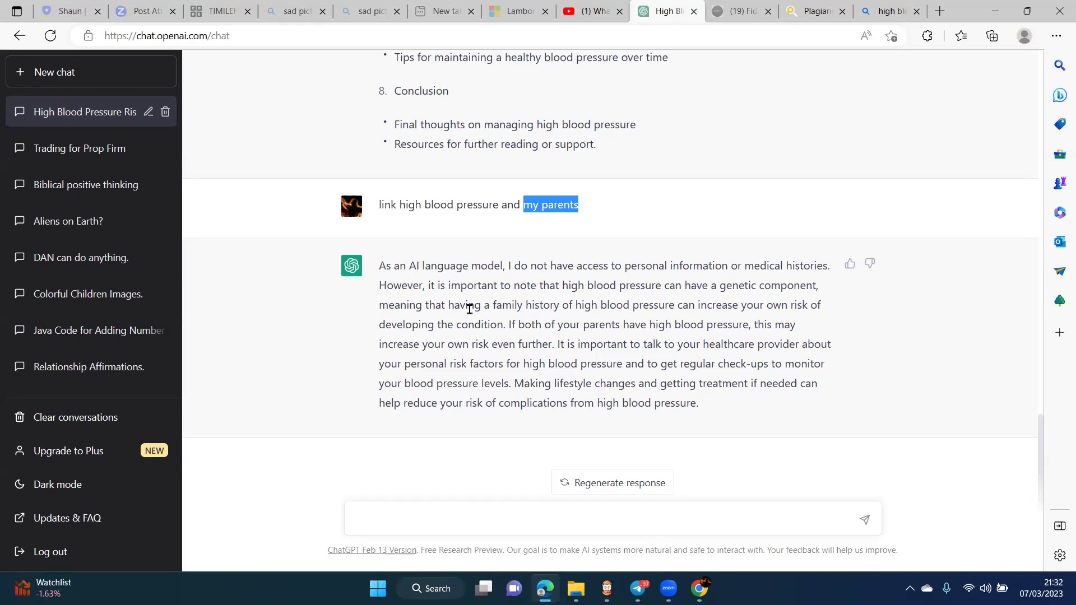
pyautogui.moveTo(379, 286); pyautogui.dragTo(637, 404)
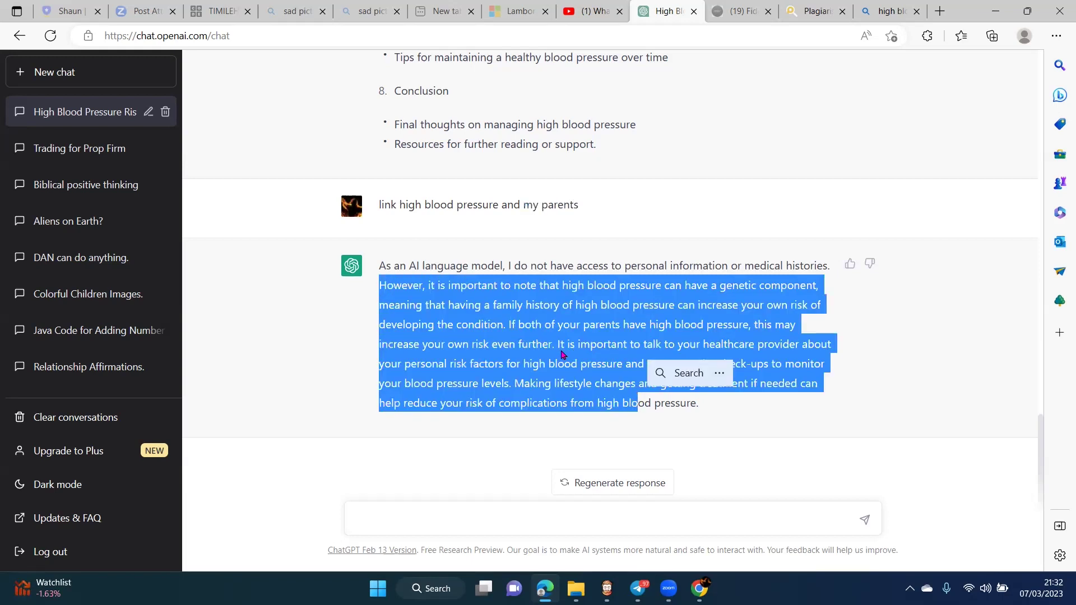
pyautogui.click(561, 298)
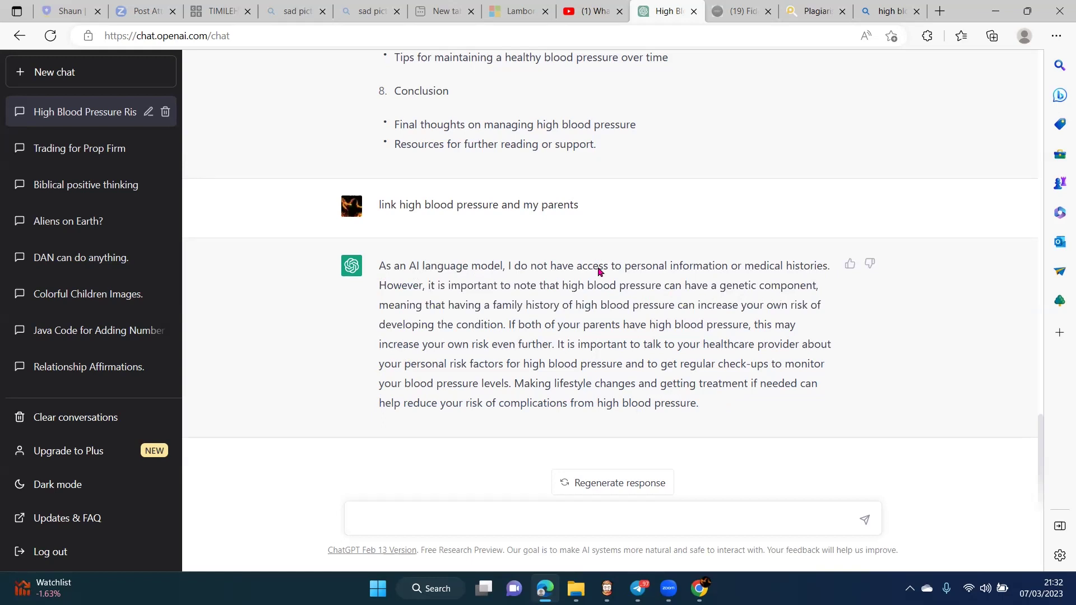
pyautogui.scroll(8, 598, 271)
pyautogui.scroll(-8, 538, 251)
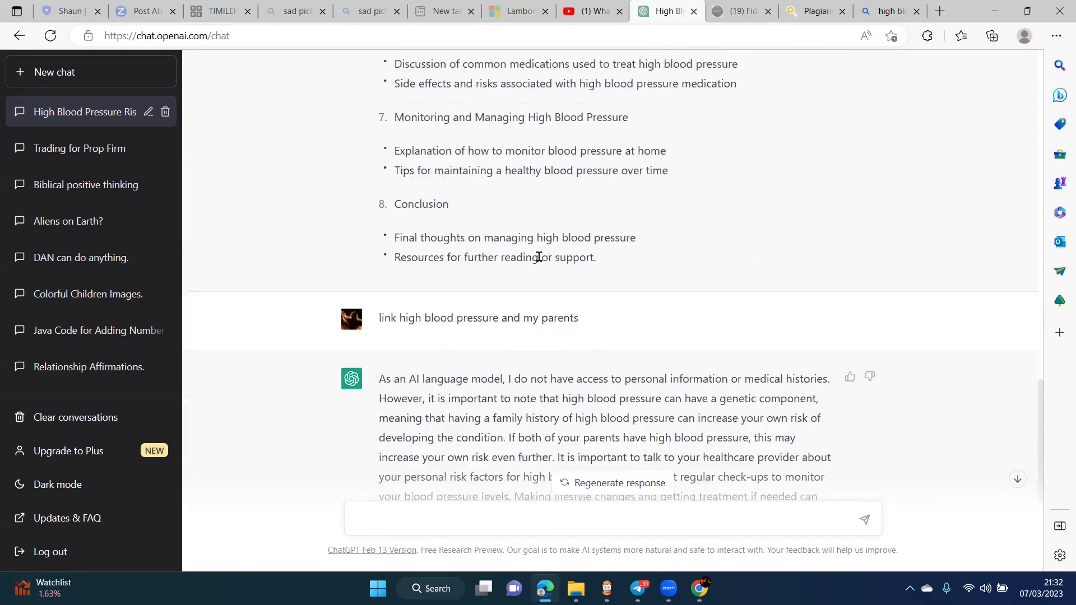
# Ask ChatGPT to add the genetic component to the table of content above
pyautogui.write('dd genetic component to the ')
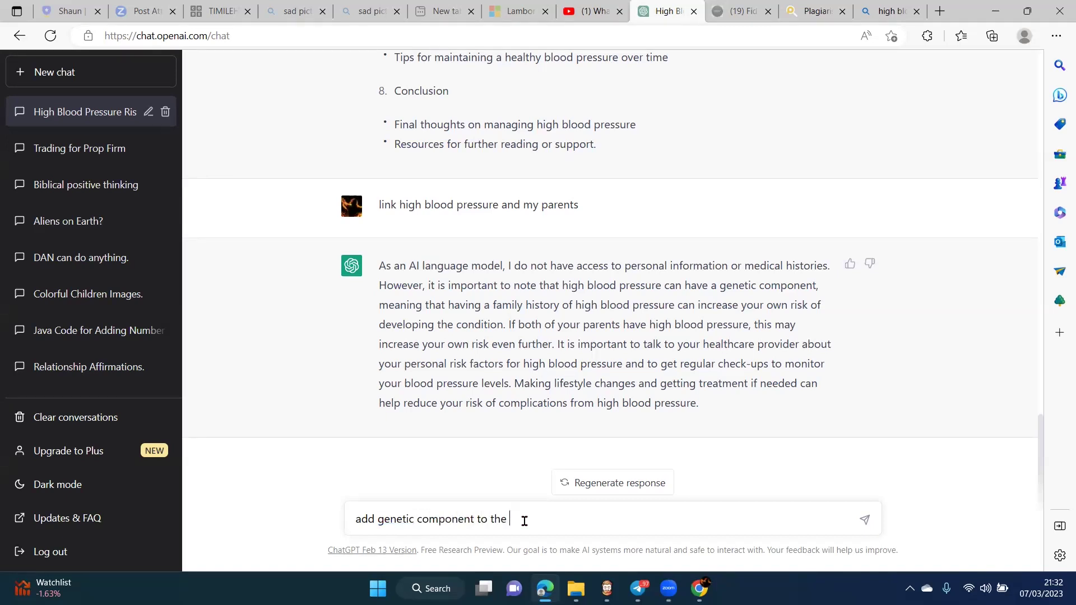
pyautogui.write('table')
pyautogui.press('BackSpace')
pyautogui.press('BackSpace')
pyautogui.write('le of content above')
pyautogui.press('Return')
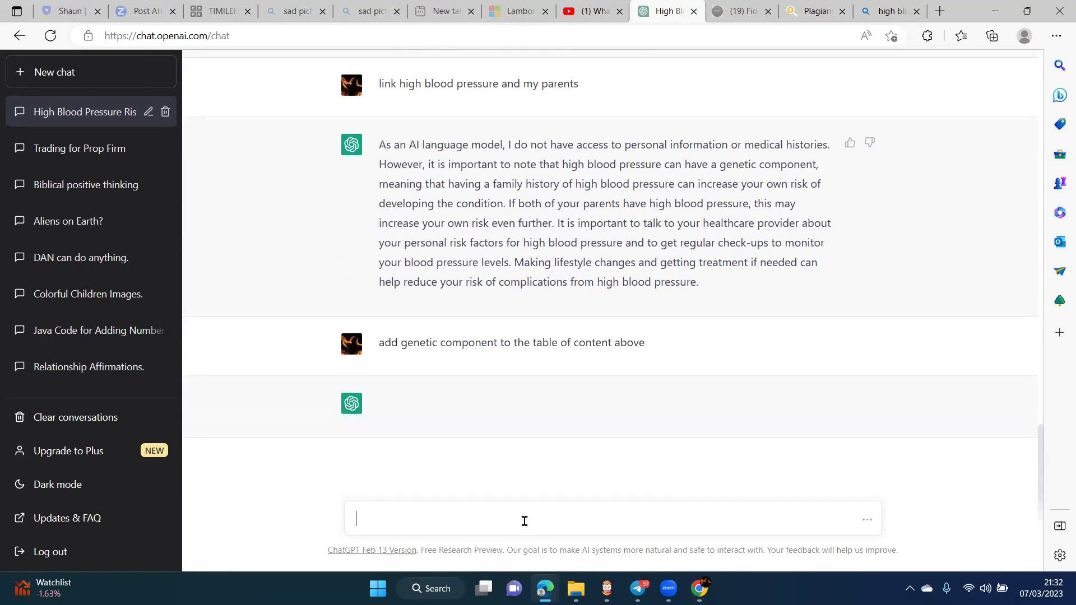
# Scroll the chat, highlighting 'table of content' in the earlier prompt and part of the outline
pyautogui.scroll(15, 604, 431)
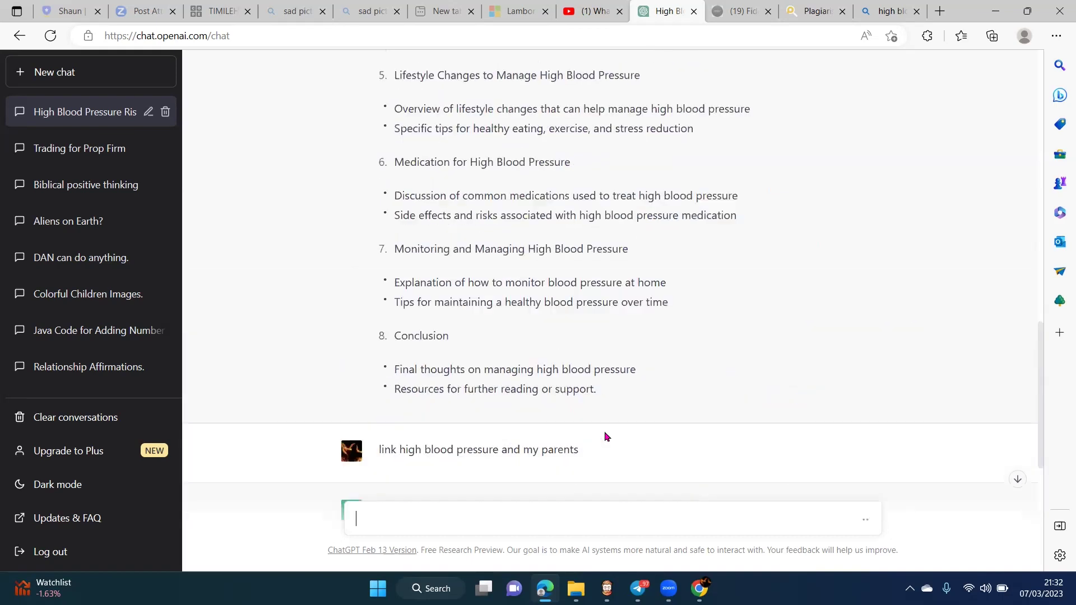
pyautogui.scroll(-15, 529, 312)
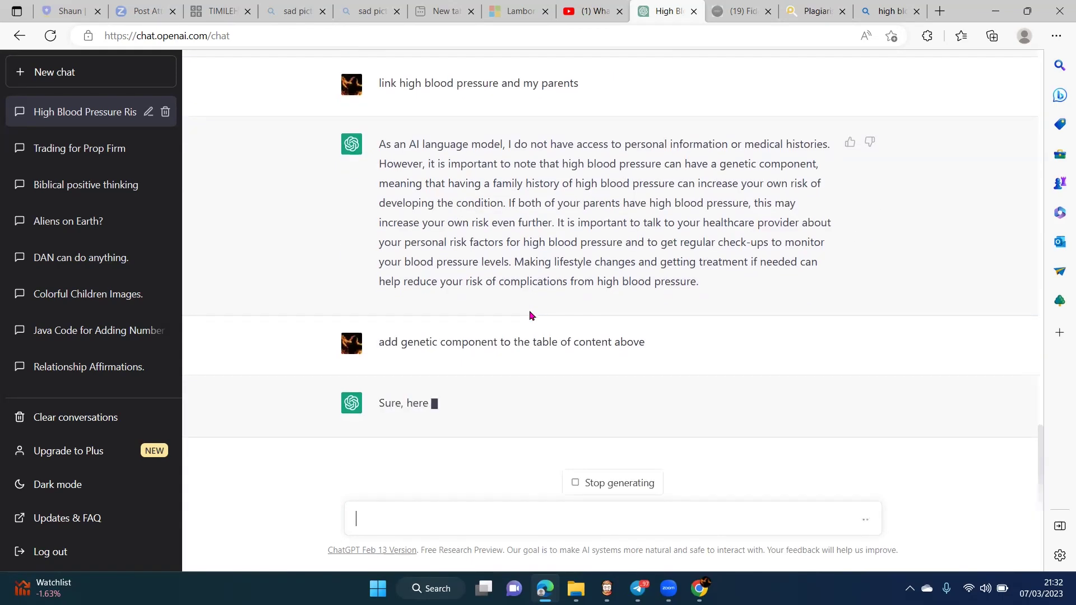
pyautogui.scroll(15, 529, 311)
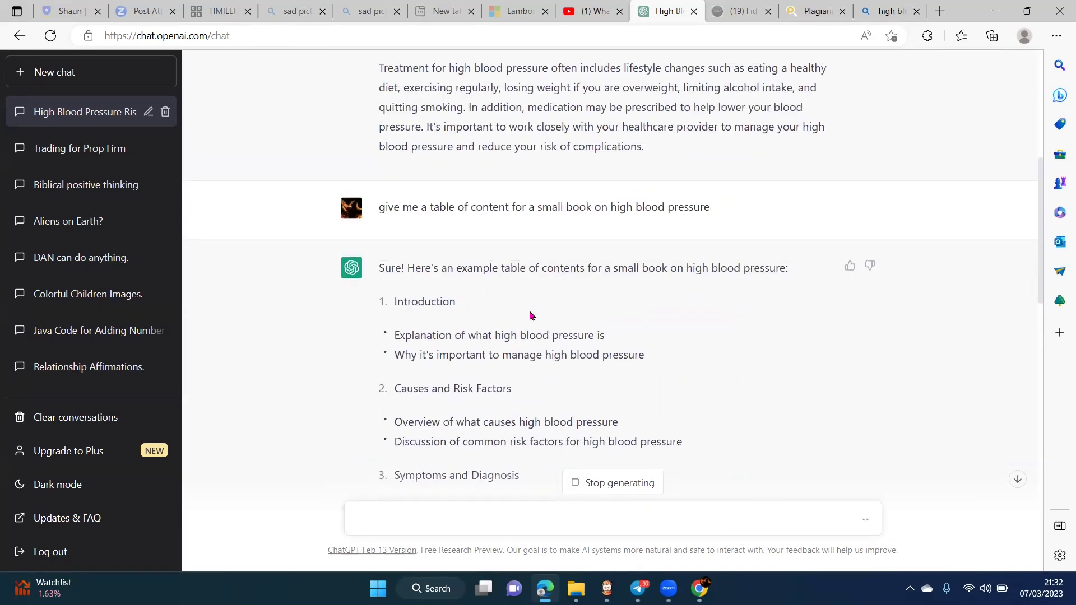
pyautogui.moveTo(435, 201); pyautogui.dragTo(512, 207)
pyautogui.scroll(-13, 488, 312)
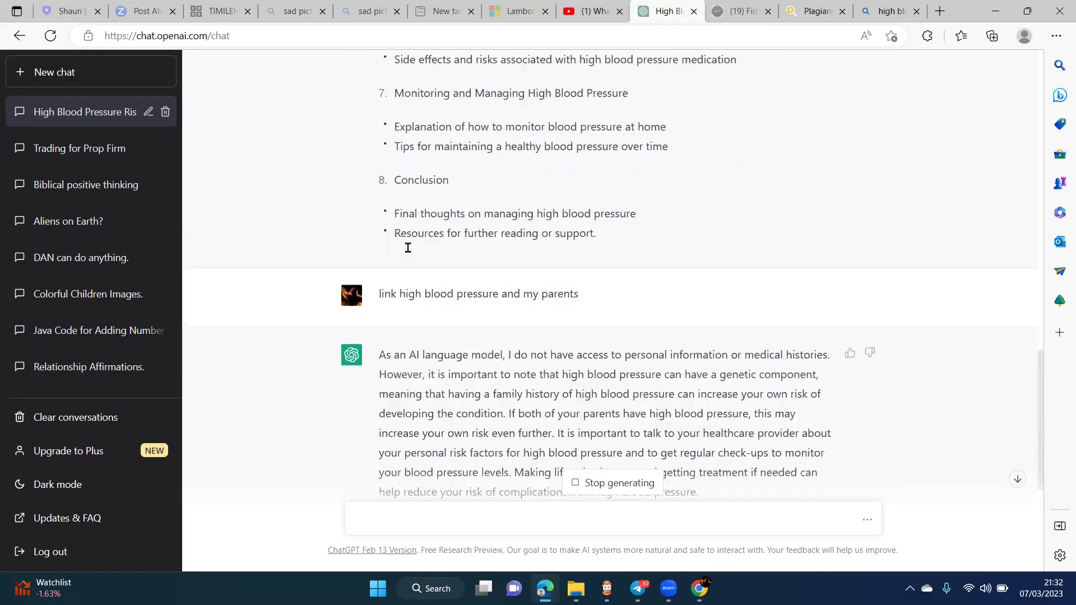
pyautogui.scroll(-3, 408, 248)
pyautogui.moveTo(380, 145); pyautogui.dragTo(469, 240)
pyautogui.scroll(-2, 480, 345)
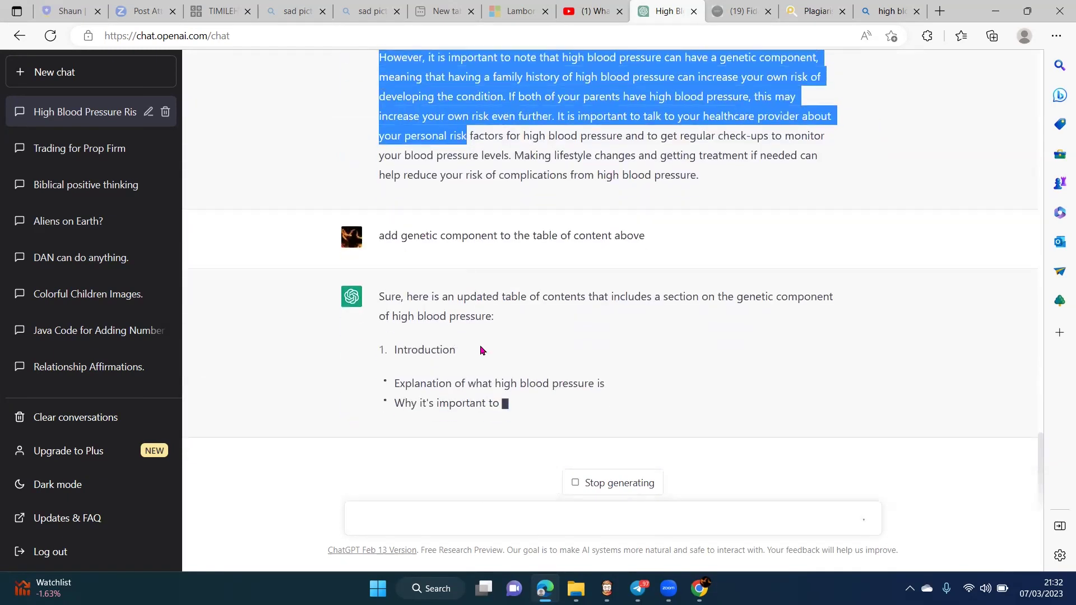
pyautogui.scroll(7, 497, 385)
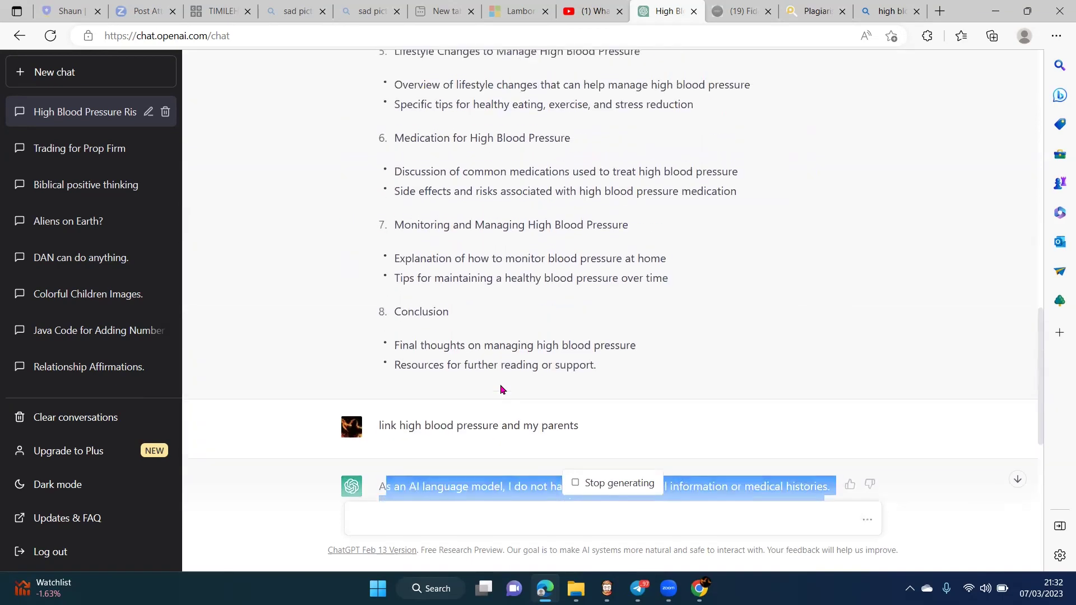
pyautogui.scroll(7, 500, 385)
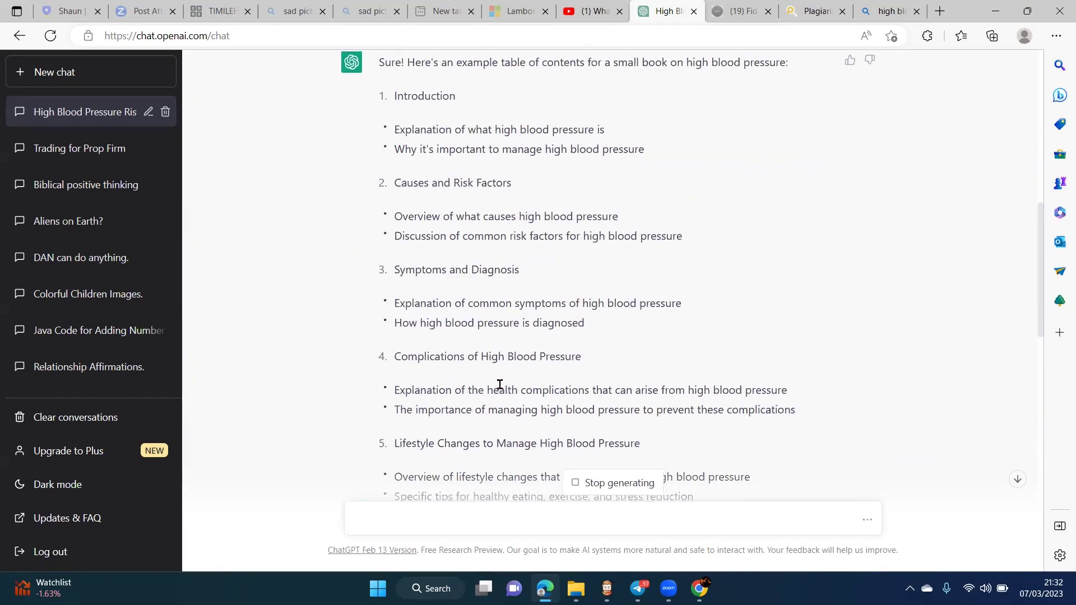
pyautogui.scroll(3, 500, 384)
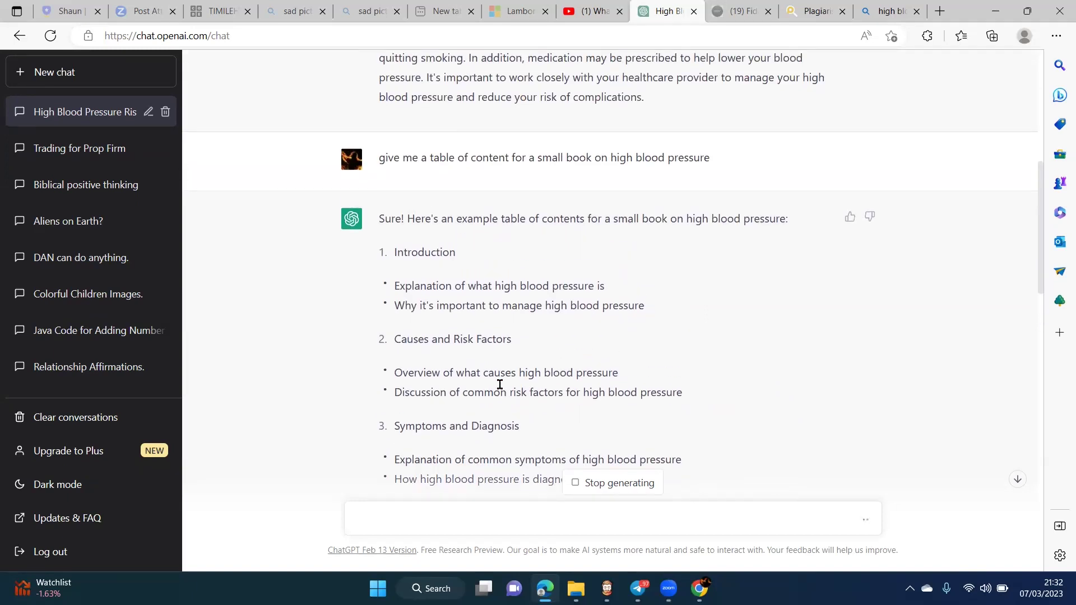
pyautogui.scroll(-16, 500, 384)
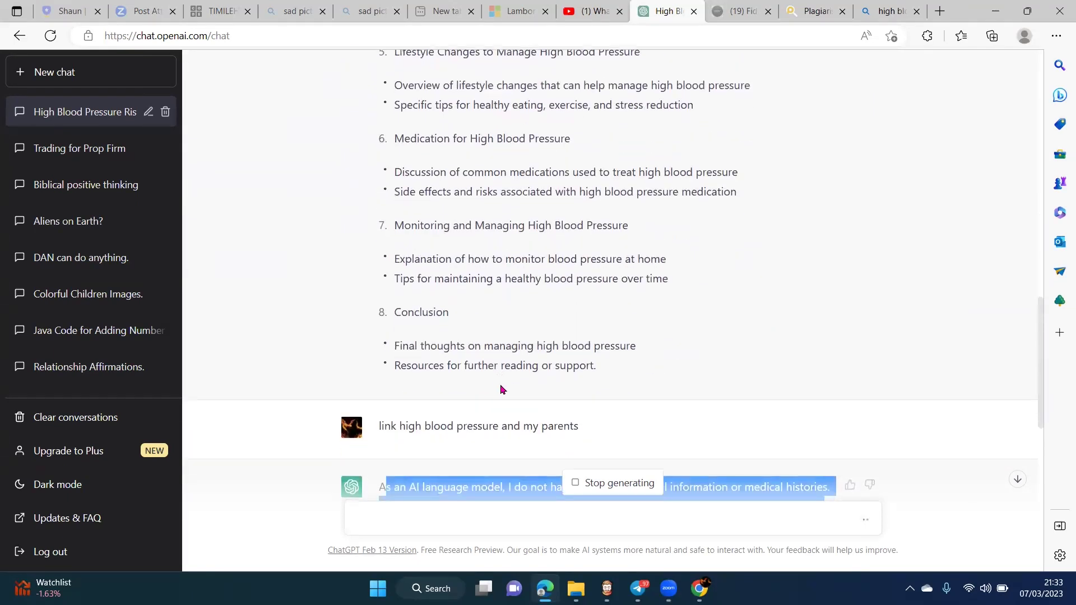
pyautogui.scroll(-5, 500, 384)
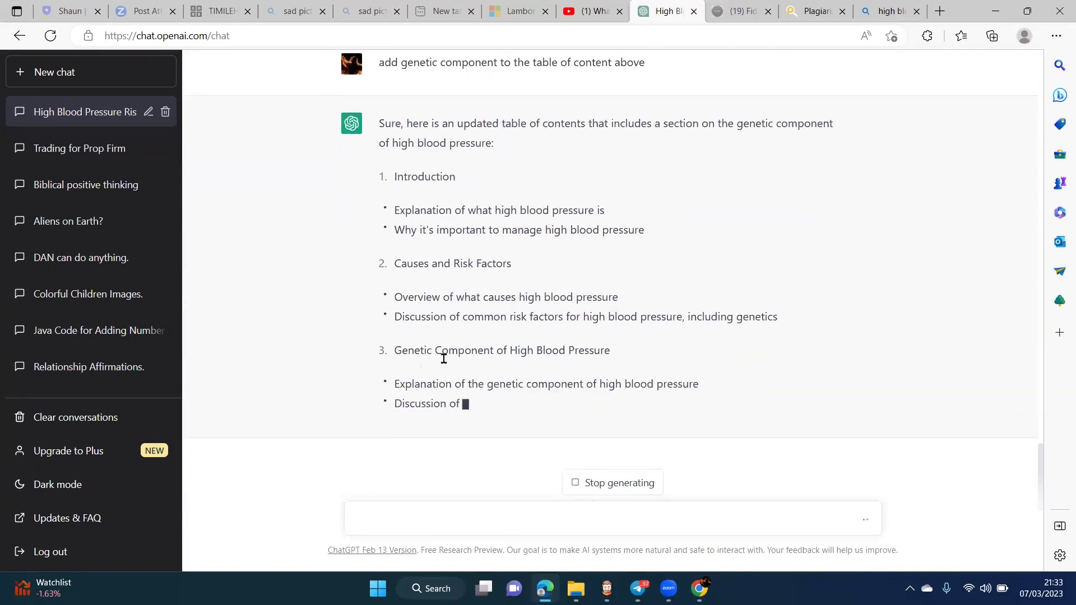
# Highlight the new Genetic Component of High Blood Pressure heading and bullet in the nine-section outline
pyautogui.moveTo(395, 349); pyautogui.dragTo(529, 372)
pyautogui.scroll(10, 529, 372)
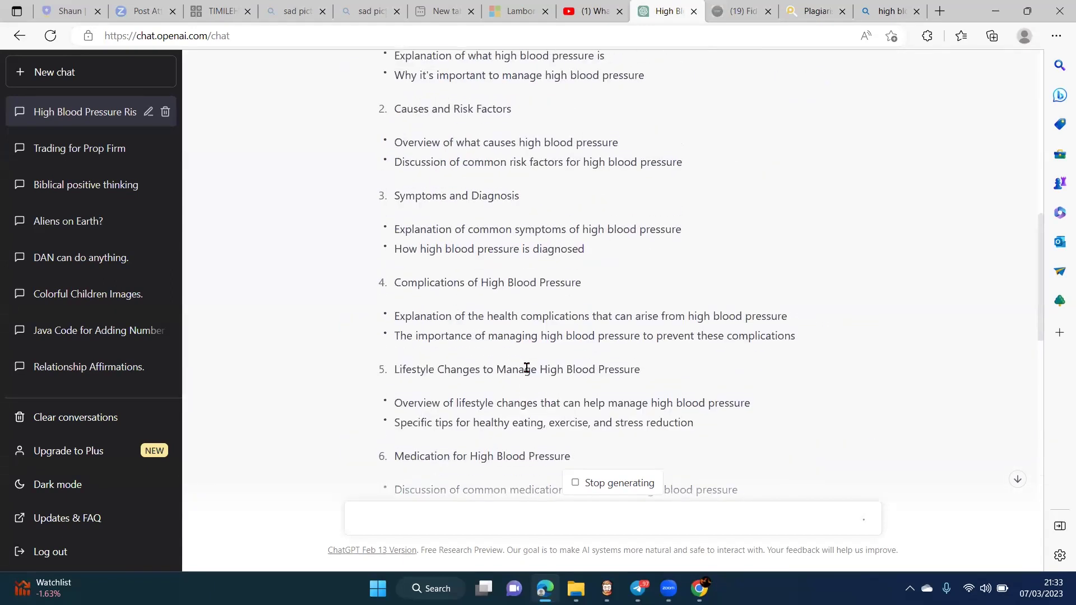
pyautogui.moveTo(395, 197); pyautogui.dragTo(526, 199)
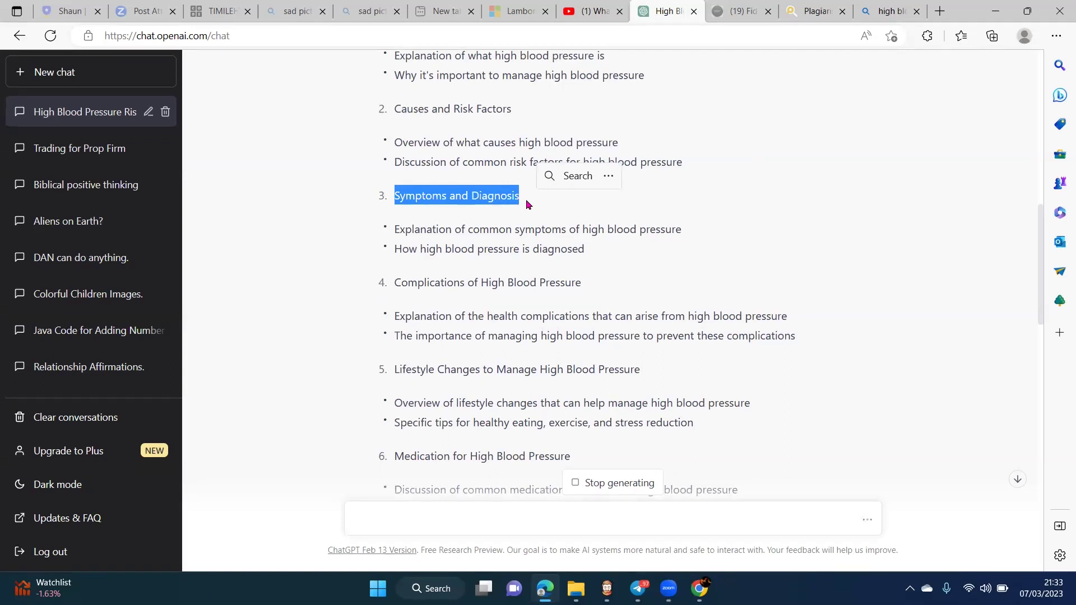
pyautogui.scroll(-6, 515, 274)
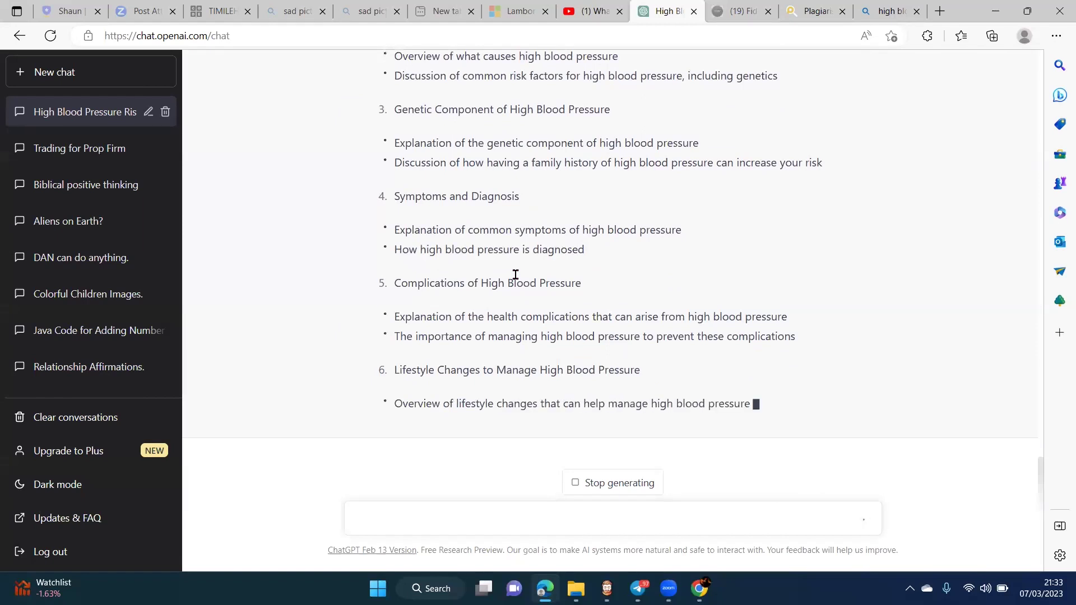
pyautogui.scroll(5, 516, 274)
pyautogui.scroll(-3, 514, 274)
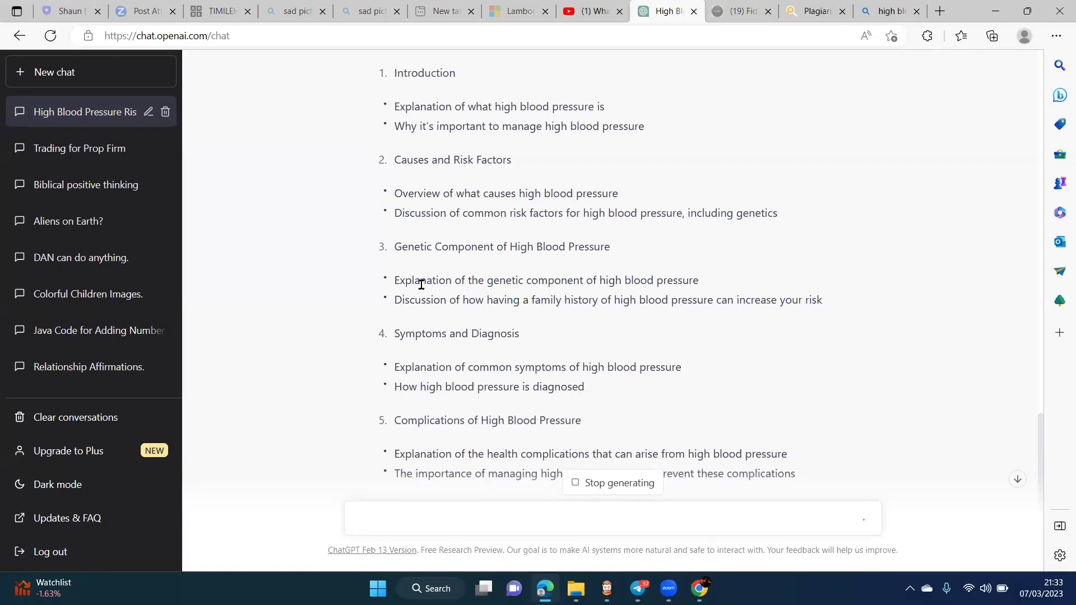
pyautogui.moveTo(394, 280); pyautogui.dragTo(700, 284)
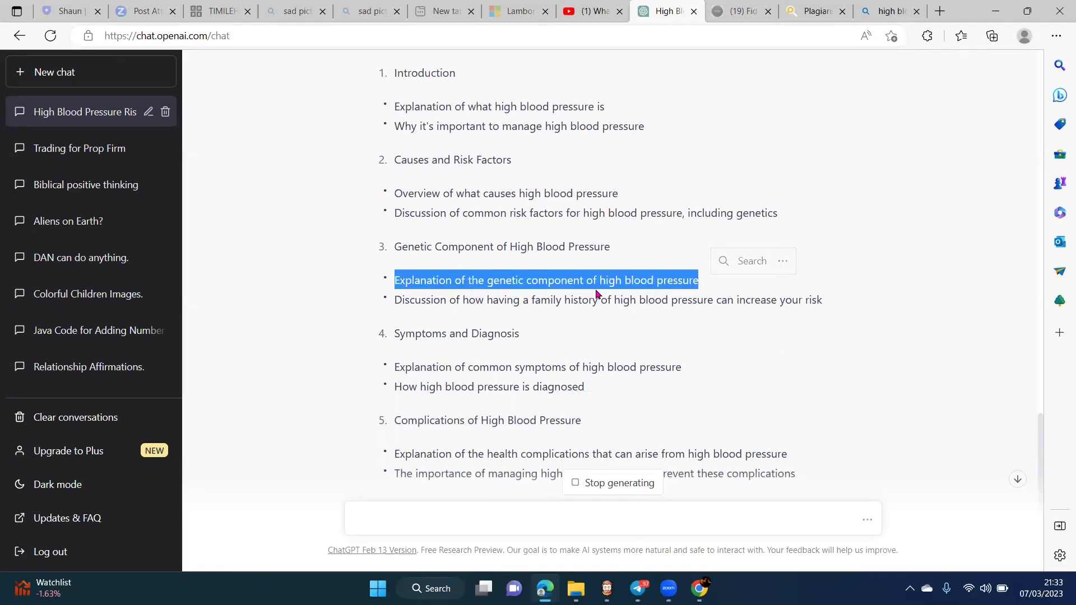
pyautogui.scroll(-4, 596, 292)
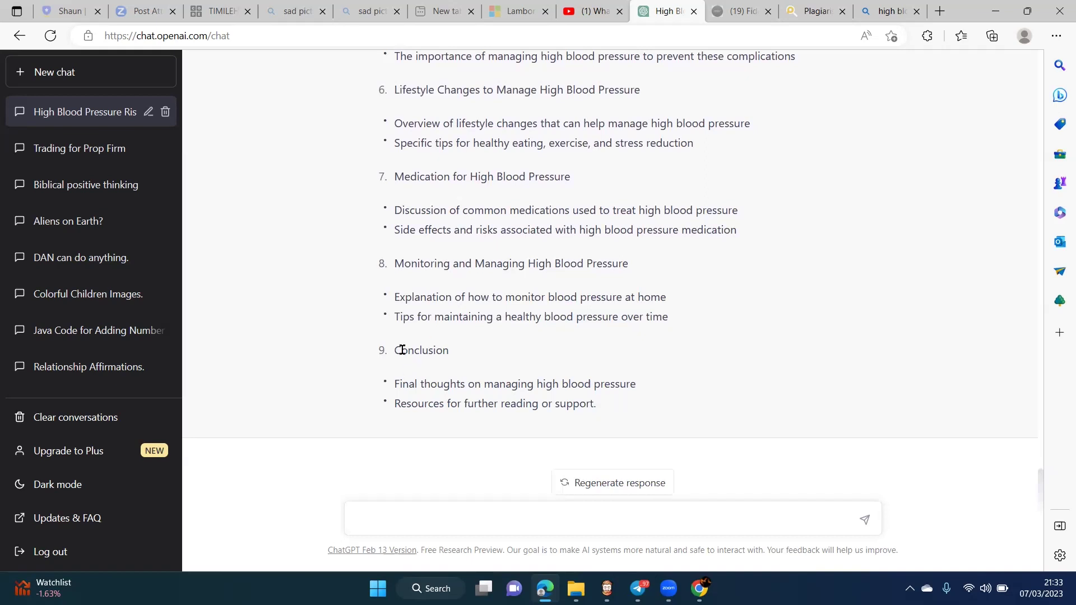
pyautogui.scroll(20, 400, 348)
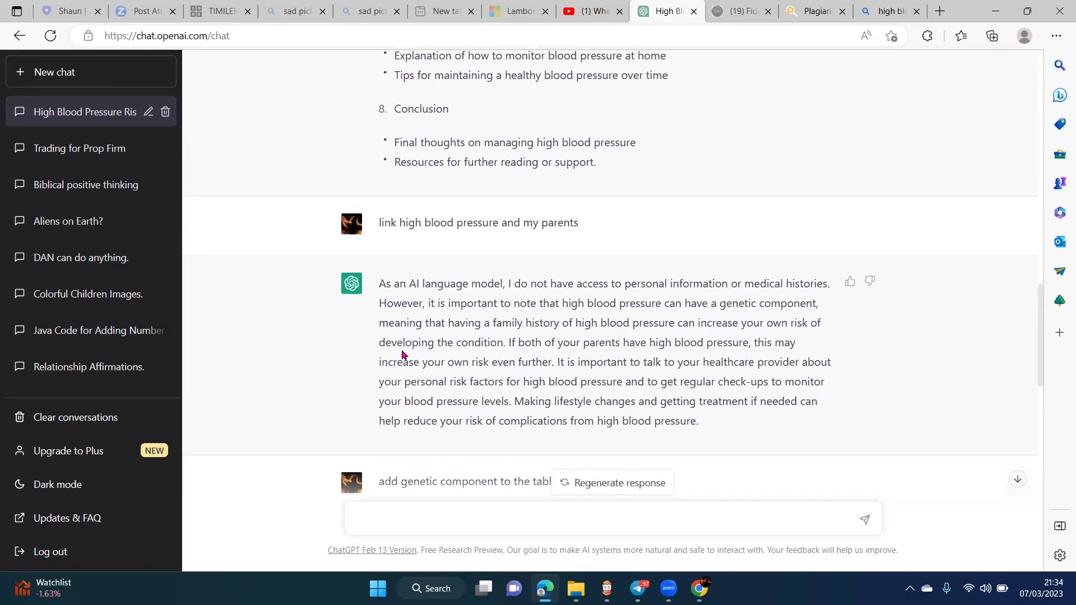
pyautogui.scroll(-20, 420, 288)
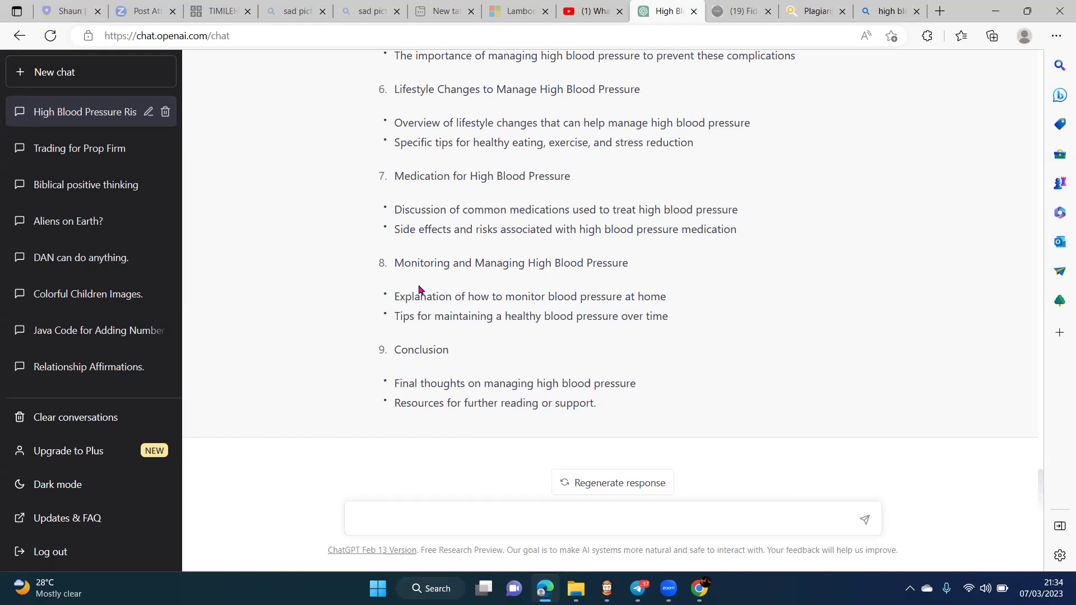
# Send 'develop number 7 in about 200 words' and skim the start of the medication reply
pyautogui.write('develop number 7 in about 200 words')
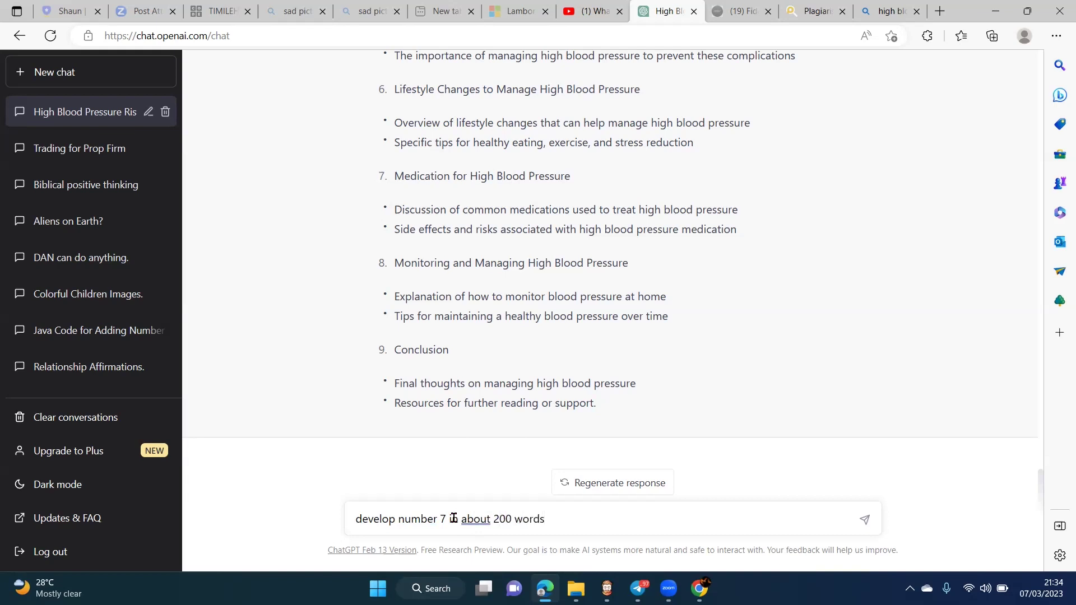
pyautogui.press('Return')
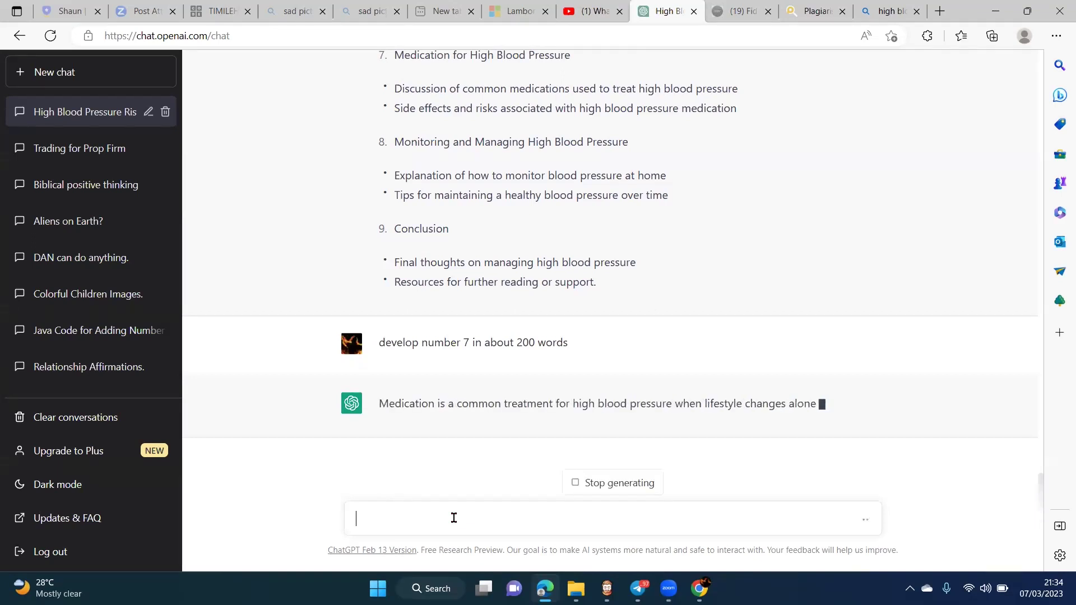
pyautogui.scroll(8, 487, 420)
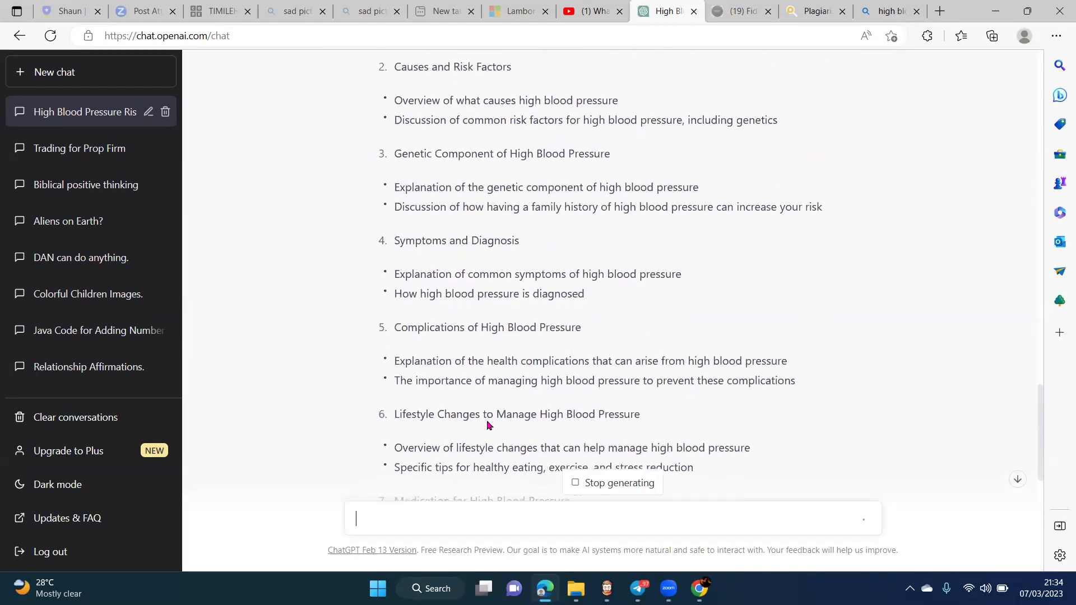
pyautogui.scroll(-4, 488, 425)
pyautogui.moveTo(403, 270); pyautogui.dragTo(562, 274)
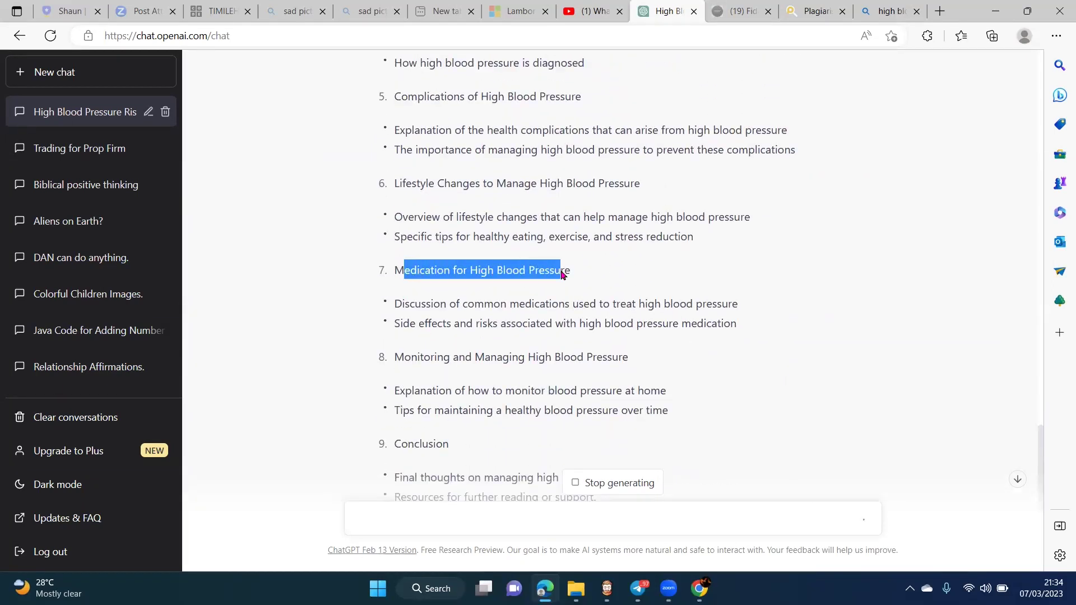
pyautogui.scroll(-5, 560, 283)
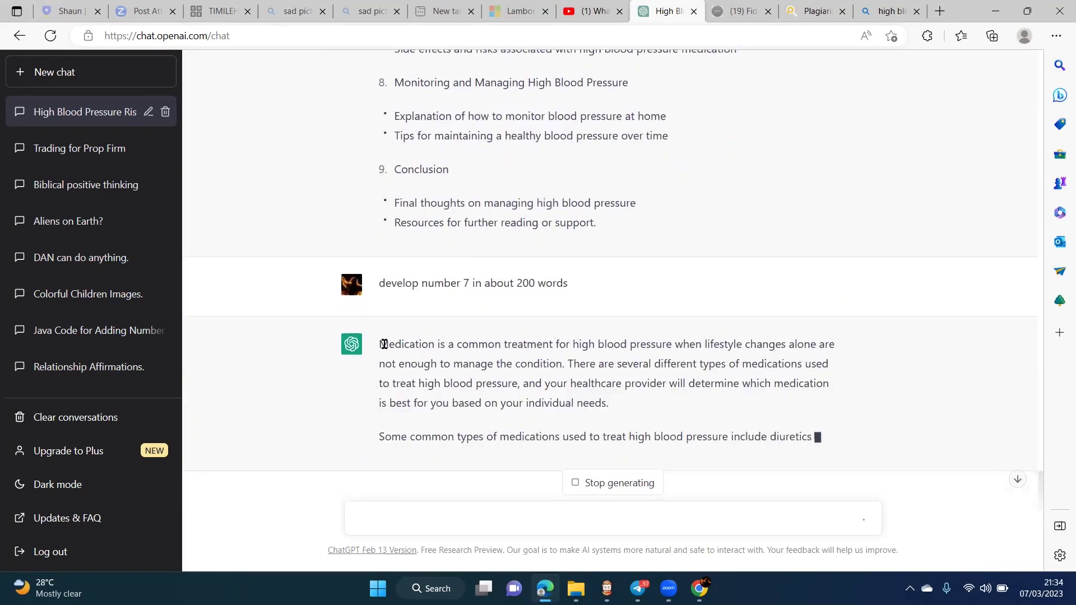
pyautogui.moveTo(381, 344); pyautogui.dragTo(469, 345)
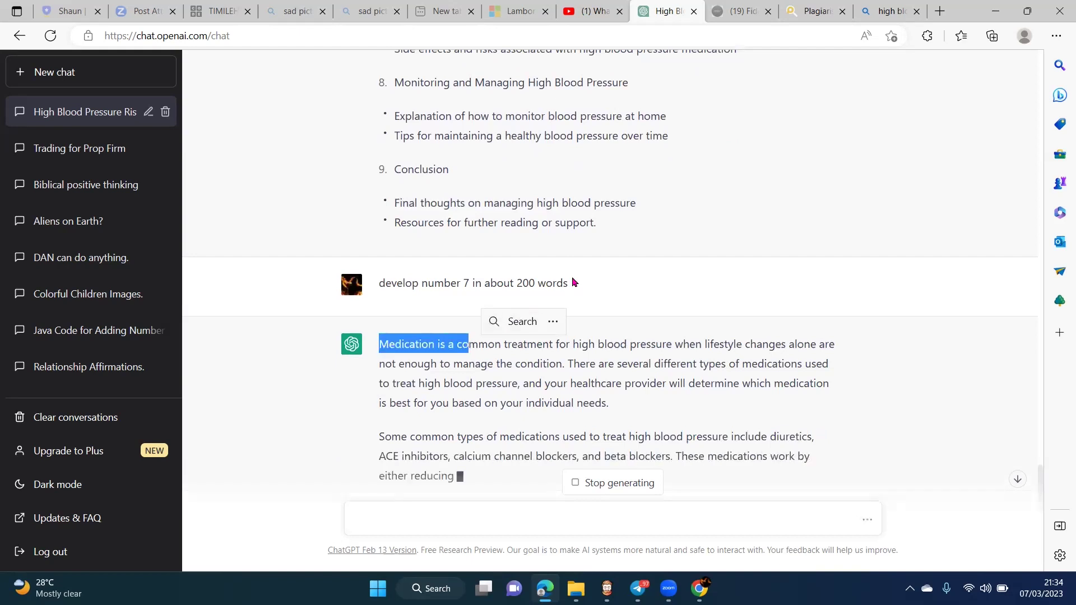
pyautogui.click(520, 283)
# Highlight the '200 words' request and the reply's opening paragraphs, then clear the selection
pyautogui.moveTo(517, 282); pyautogui.dragTo(570, 288)
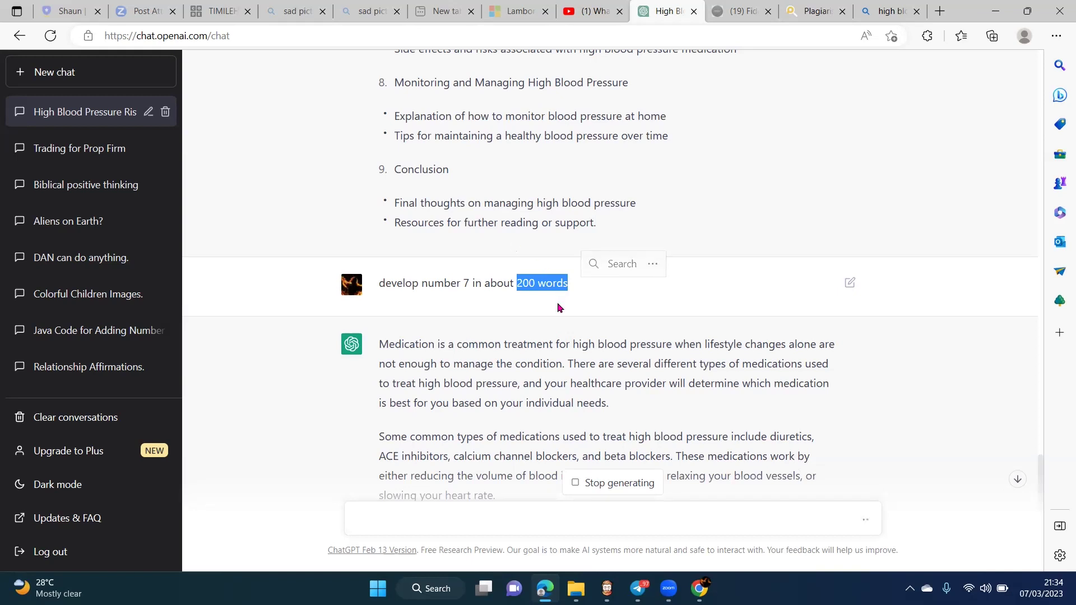
pyautogui.scroll(-3, 558, 307)
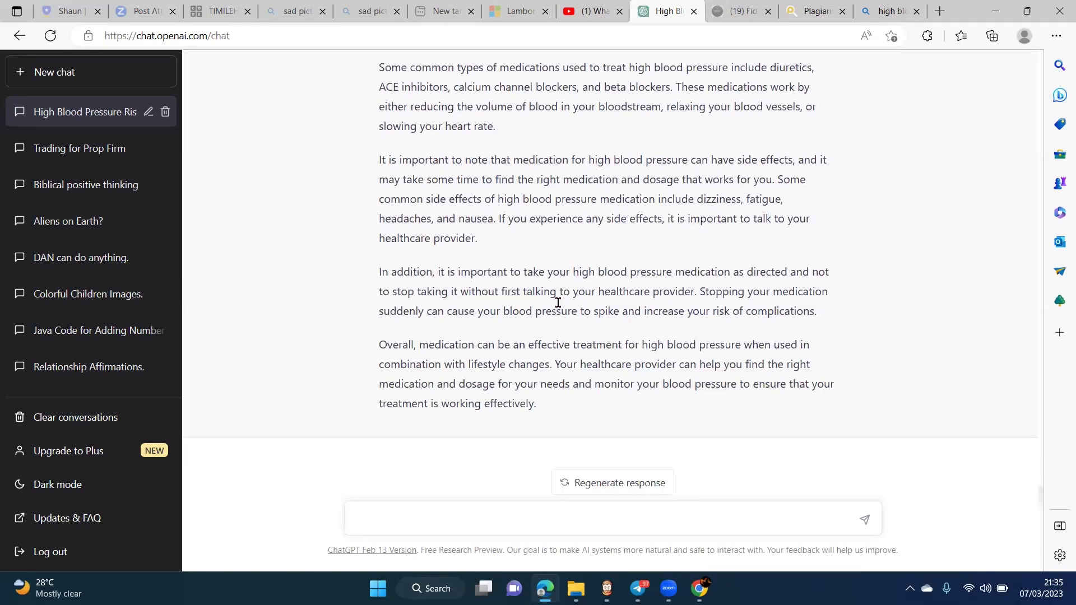
pyautogui.scroll(4, 558, 302)
pyautogui.moveTo(380, 210); pyautogui.dragTo(564, 340)
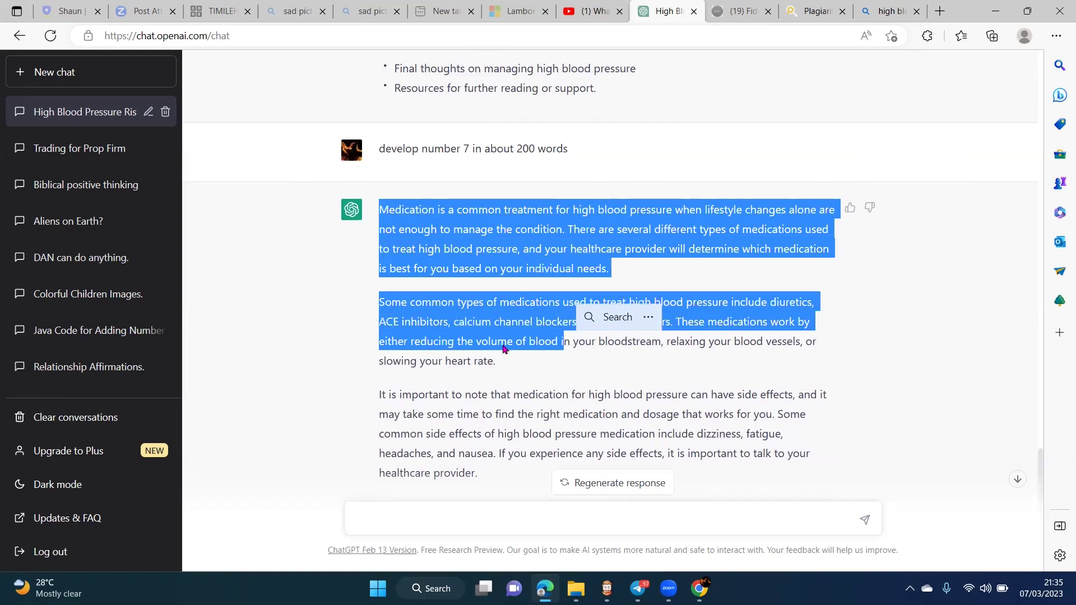
pyautogui.click(381, 321)
pyautogui.scroll(-4, 454, 336)
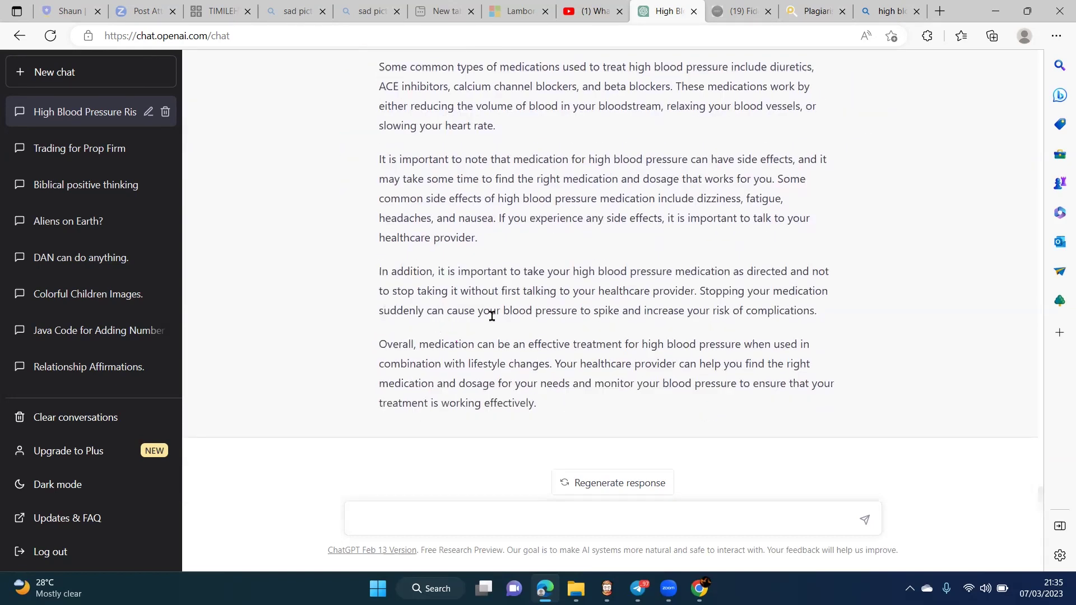
# Ask ChatGPT to 'reduce the words to 50' for the medication section
pyautogui.scroll(6, 491, 323)
pyautogui.scroll(-5, 499, 314)
pyautogui.scroll(-2, 526, 307)
pyautogui.scroll(4, 526, 307)
pyautogui.scroll(-3, 527, 314)
pyautogui.scroll(3, 527, 316)
pyautogui.scroll(-4, 526, 312)
pyautogui.write('reduce the words to')
pyautogui.press('Return')
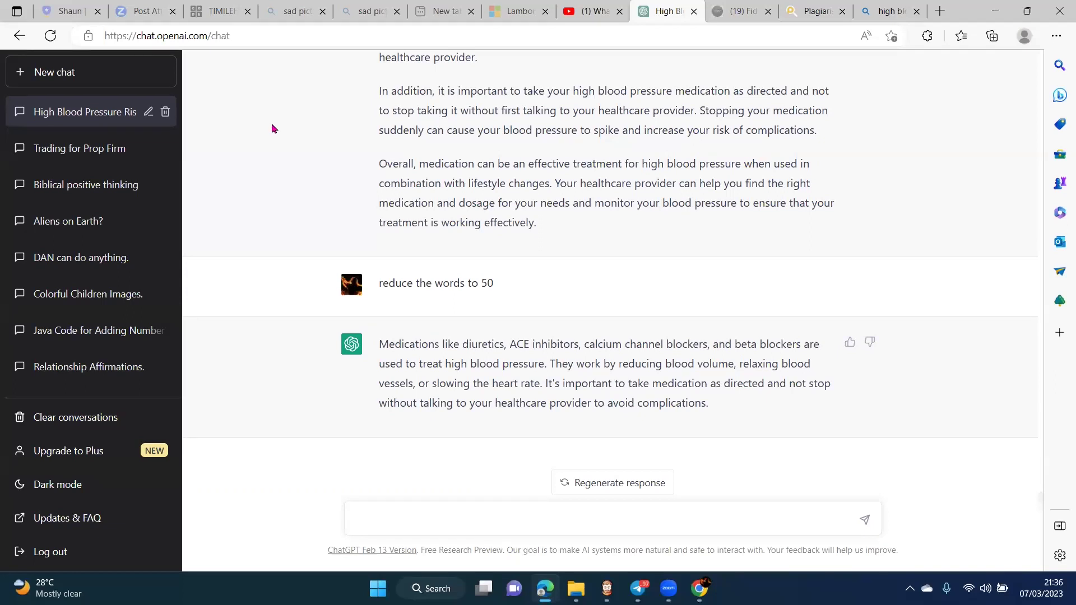
# In a new chat, request 'write a code in java to add 5 numbers and find the average'
pyautogui.click(39, 75)
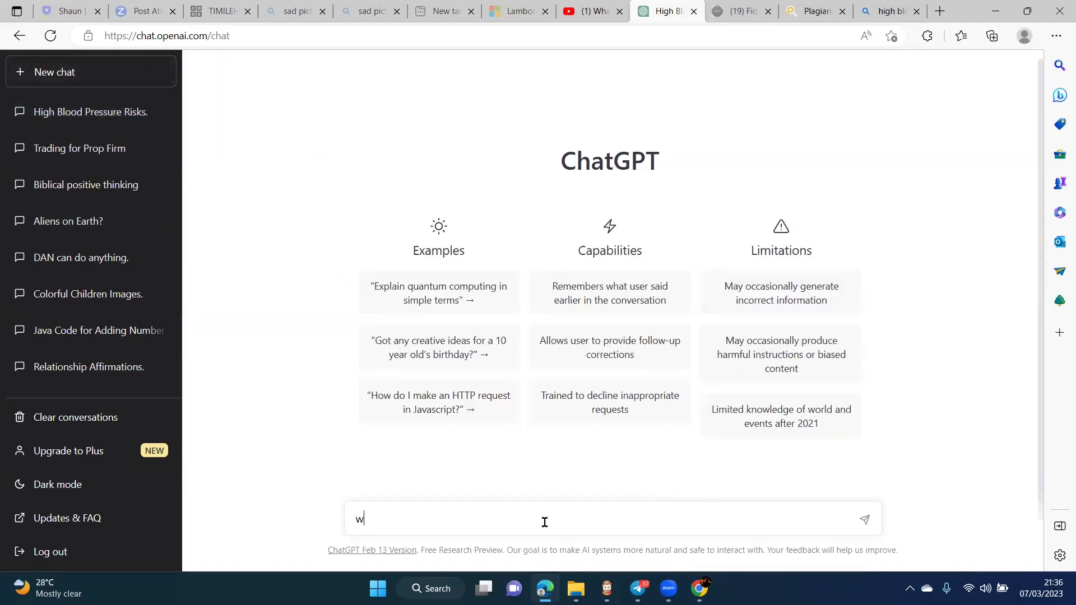
pyautogui.write('write a code in java to add 5')
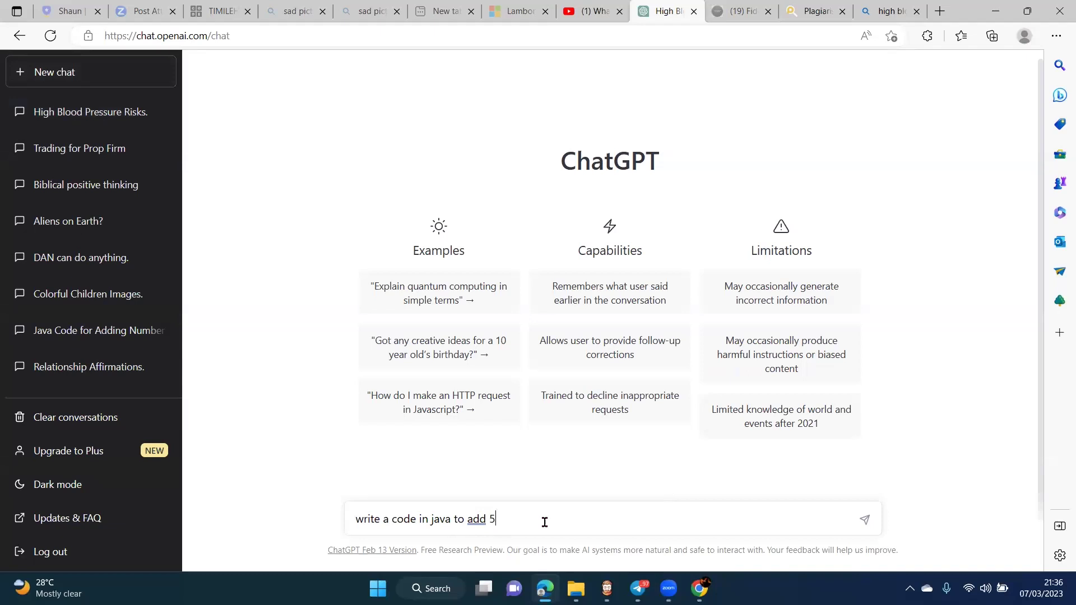
pyautogui.write(' numbers and find the average')
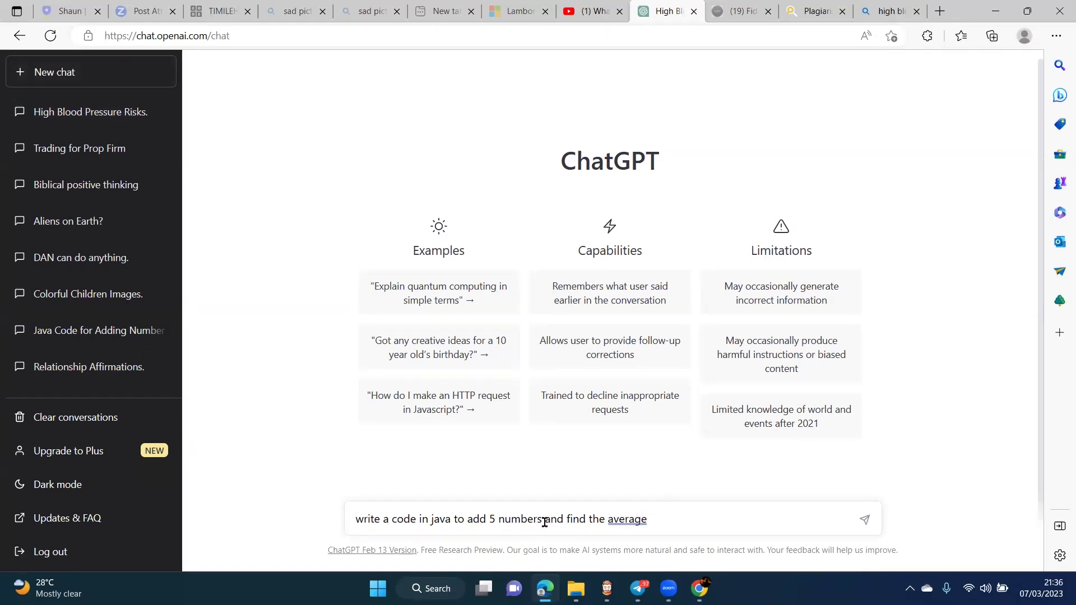
pyautogui.press('Return')
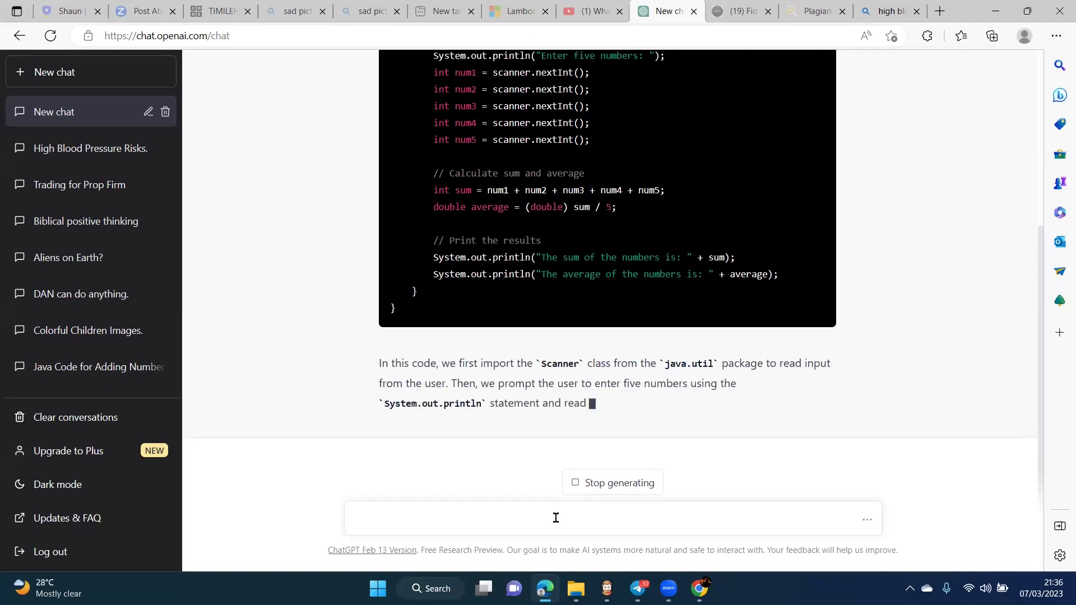
# Ask ChatGPT to 'write this in fortran' as a follow-up to the Java code
pyautogui.write('w')
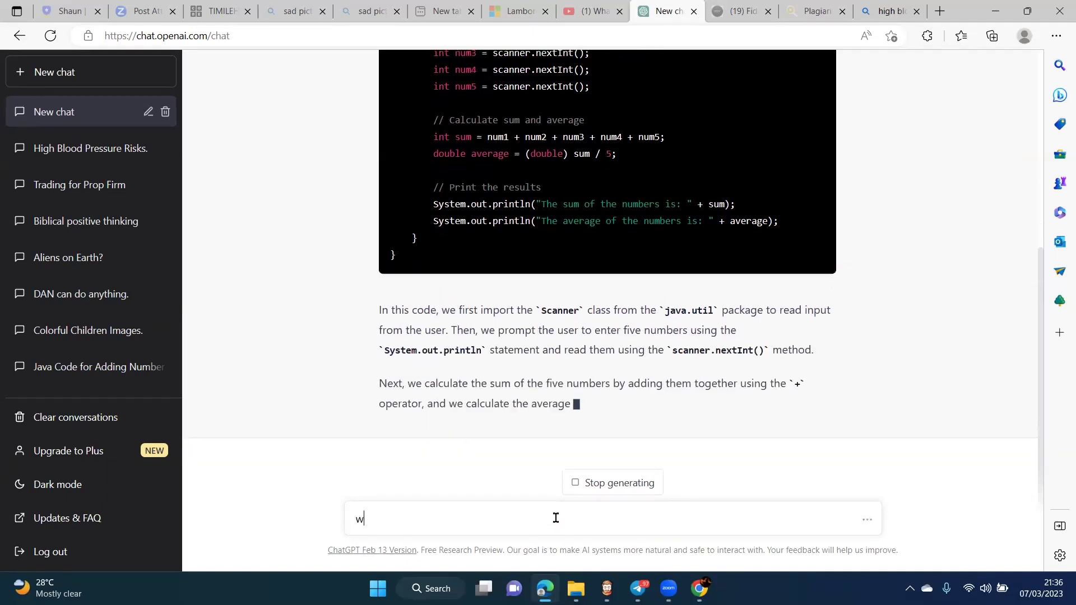
pyautogui.write('rite this in')
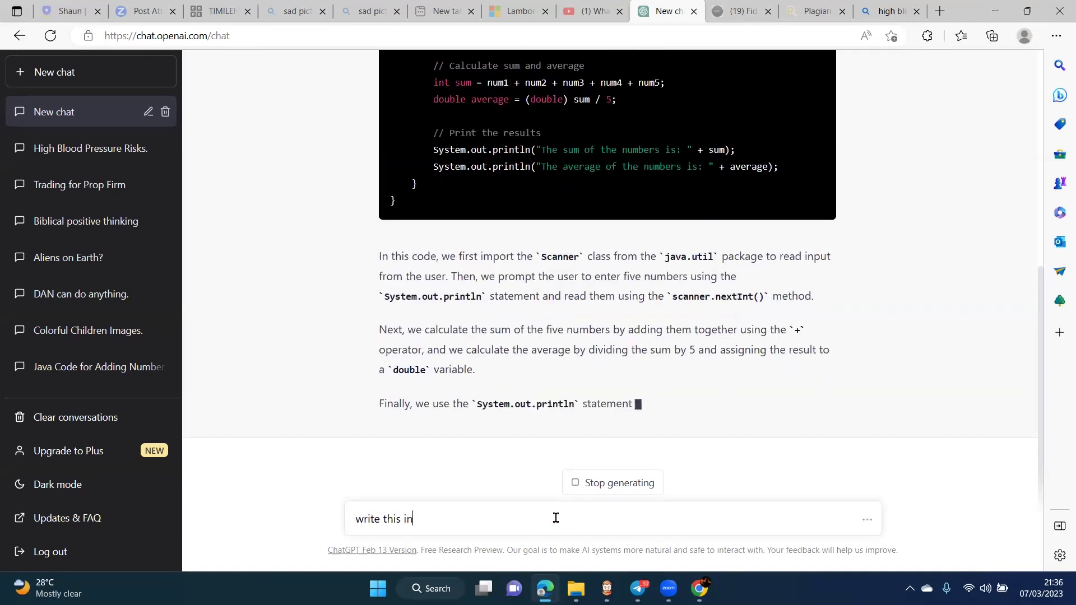
pyautogui.write(' fortran')
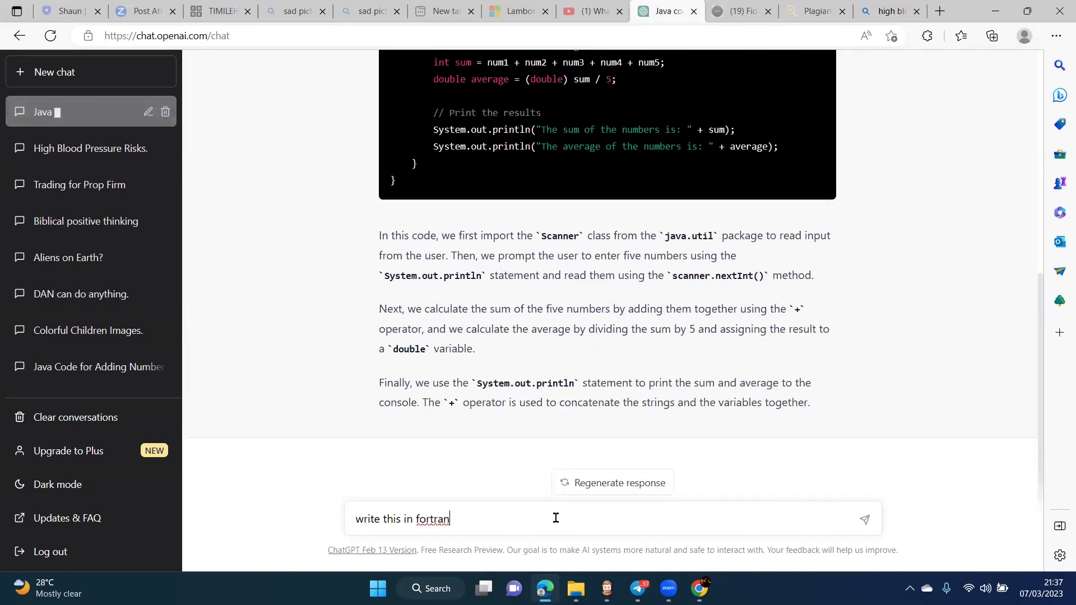
pyautogui.press('Return')
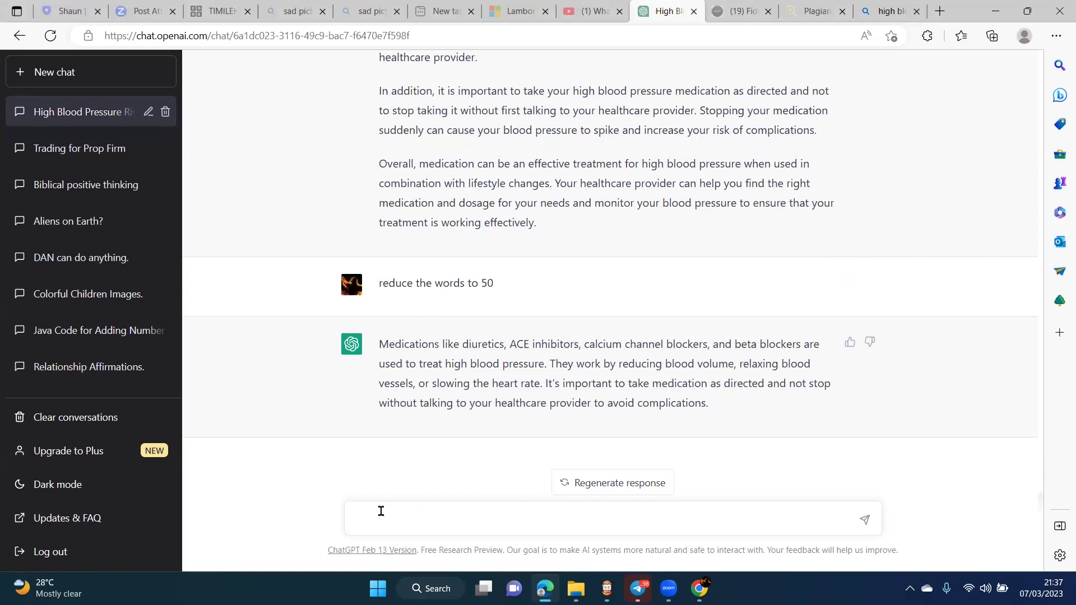
# Write the prompt 'suggest colorful images that will illustrate high blood pressure'
pyautogui.write('suggest  co')
pyautogui.press('BackSpace')
pyautogui.press('BackSpace')
pyautogui.press('BackSpace')
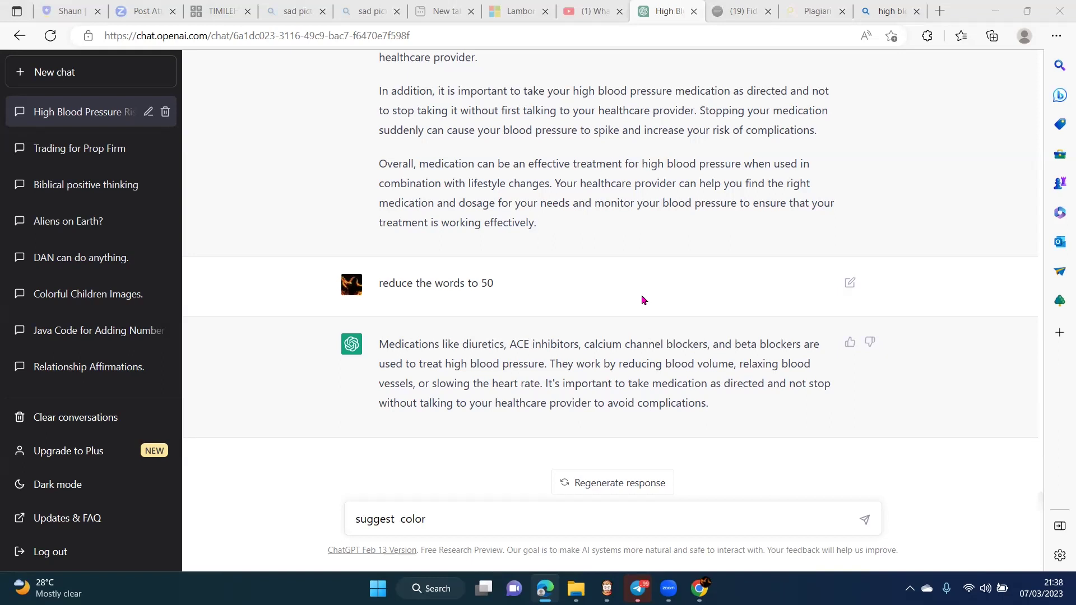
pyautogui.click(448, 518)
pyautogui.write('ful images that will')
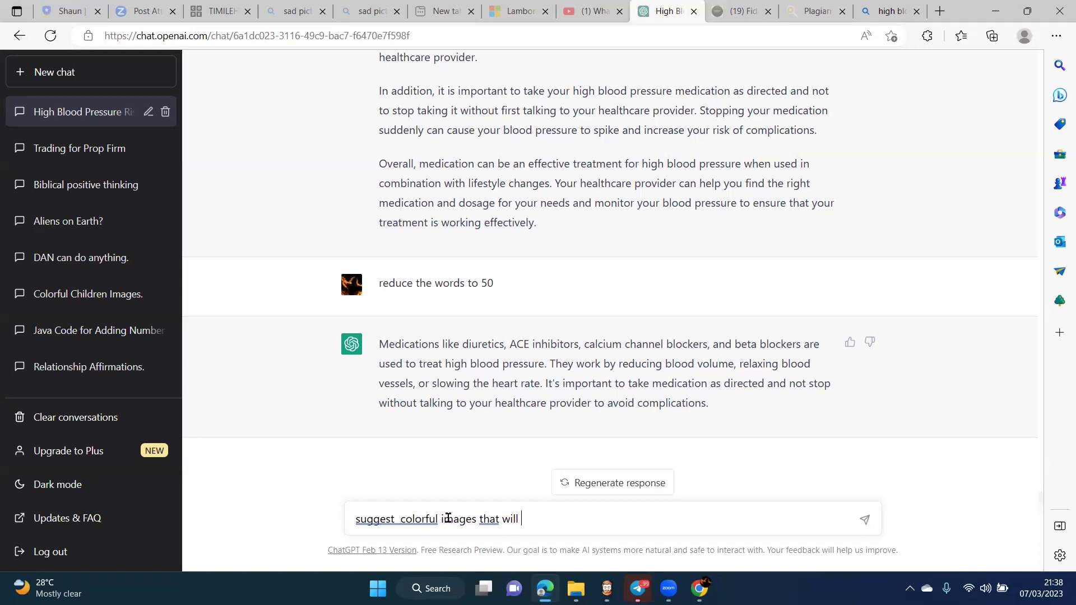
pyautogui.write(' illustrate high blood pressure')
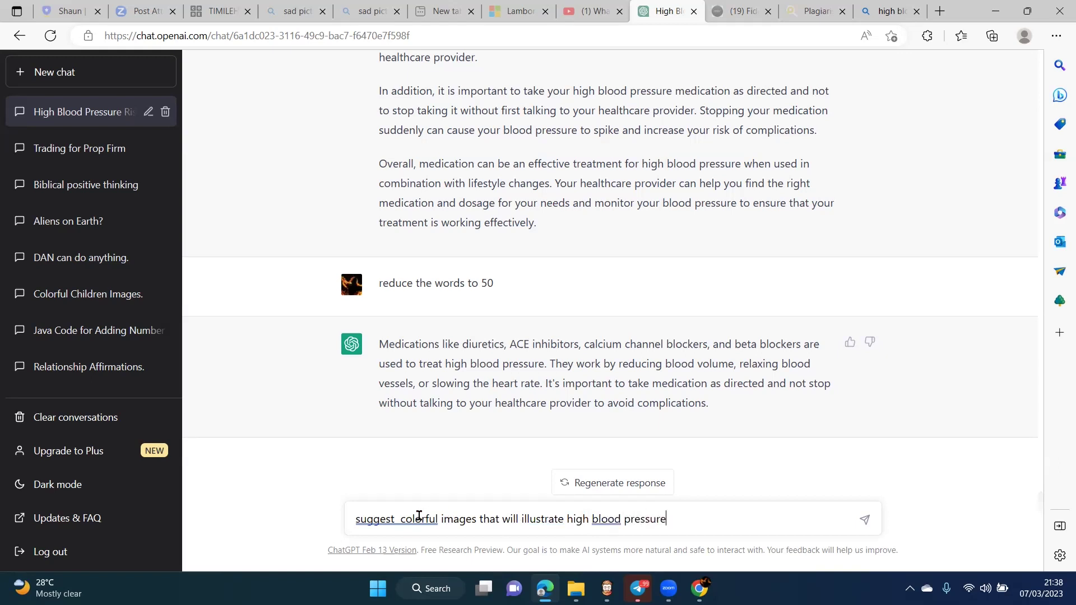
# Fix the double space and add a full stop using spelling suggestions, then send the prompt
pyautogui.rightClick(399, 521)
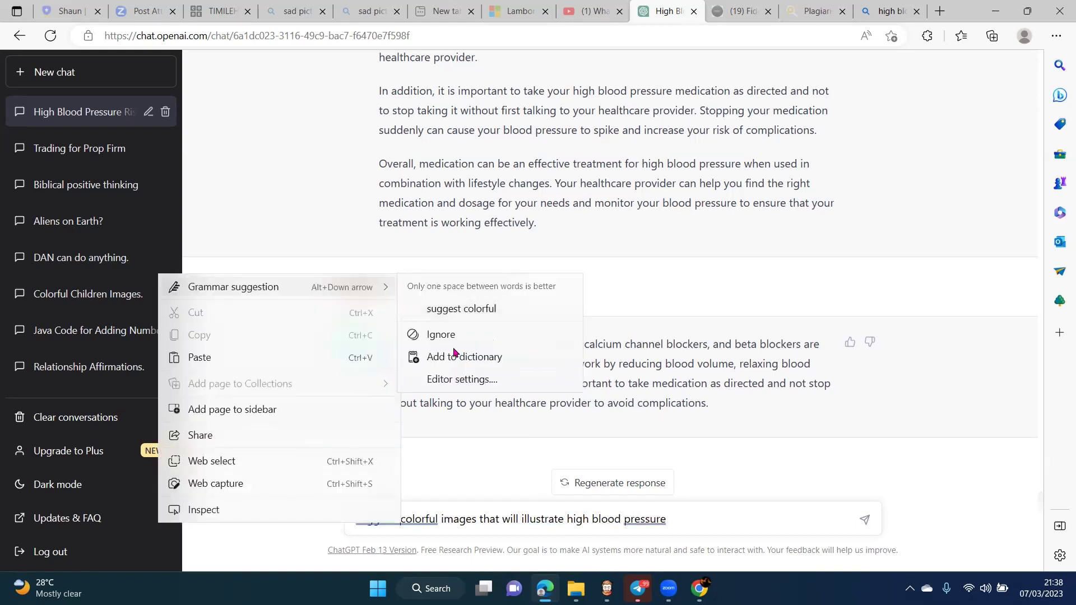
pyautogui.click(481, 308)
pyautogui.rightClick(678, 519)
pyautogui.click(639, 470)
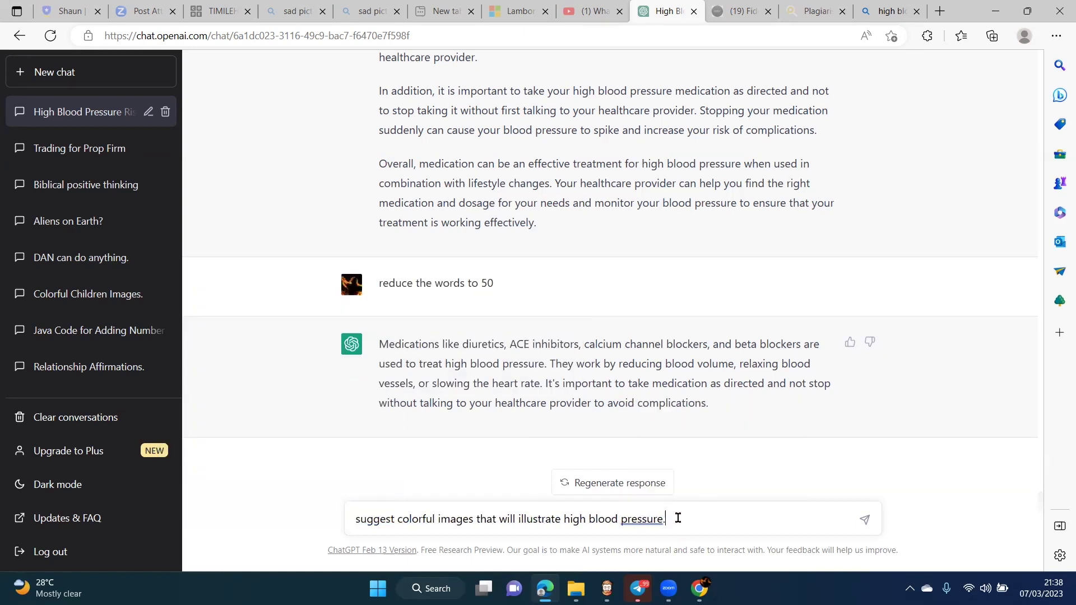
pyautogui.rightClick(637, 518)
pyautogui.click(713, 326)
pyautogui.press('Return')
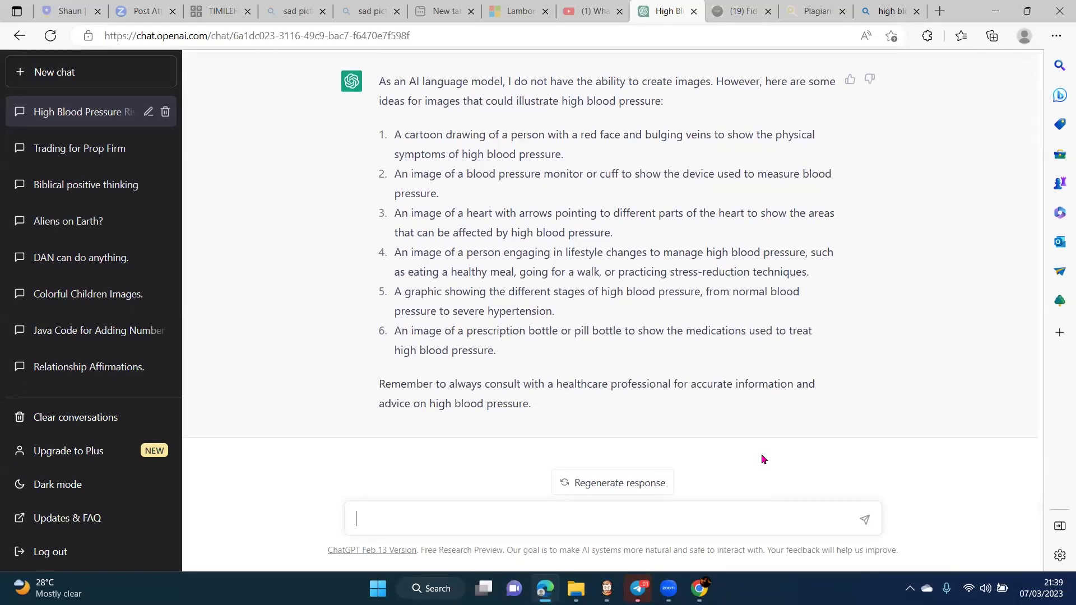
# Copy the first idea, the red-faced cartoon with bulging veins, and switch to Chrome
pyautogui.moveTo(564, 156); pyautogui.dragTo(395, 139)
pyautogui.hotkey('ctrl', 'c')
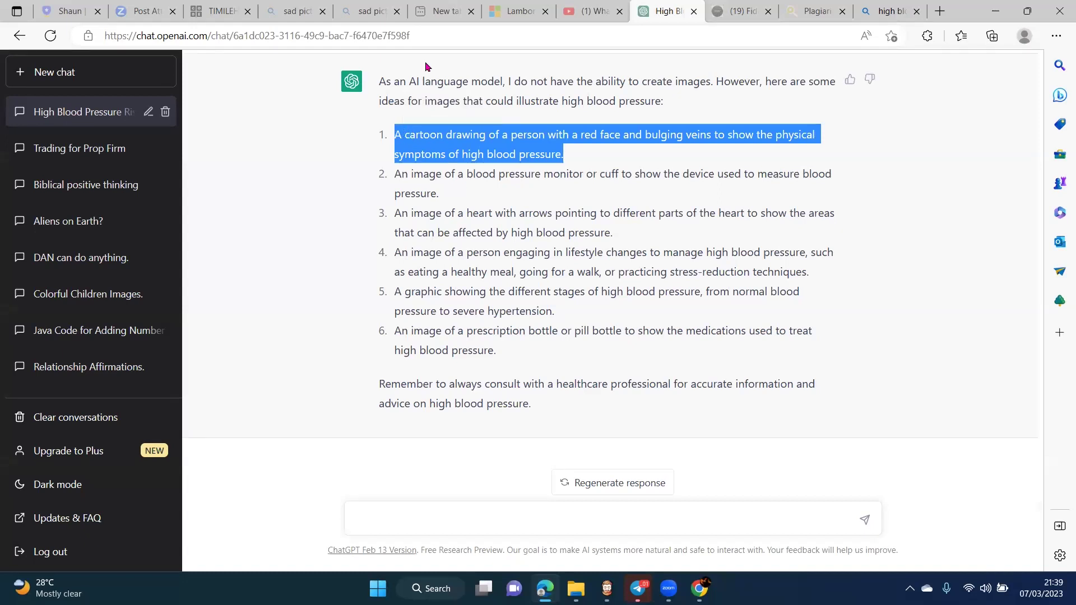
pyautogui.click(699, 589)
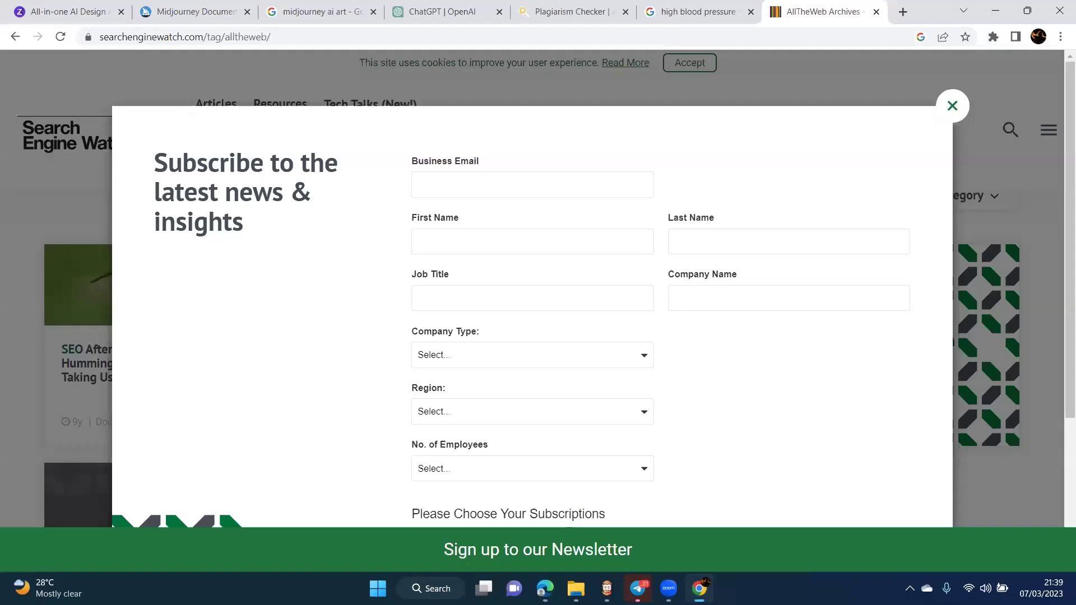
# Dismiss the newsletter popup, close the AllTheWeb tab, and bring up the IMGCREATOR tab
pyautogui.click(986, 113)
pyautogui.hotkey('ctrl', 'w')
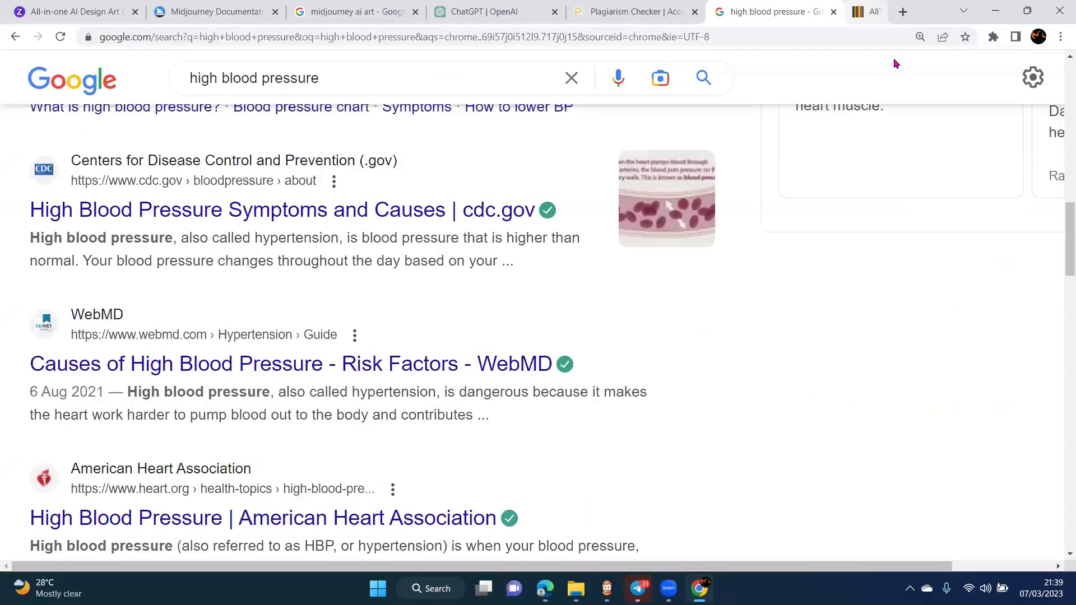
pyautogui.click(221, 12)
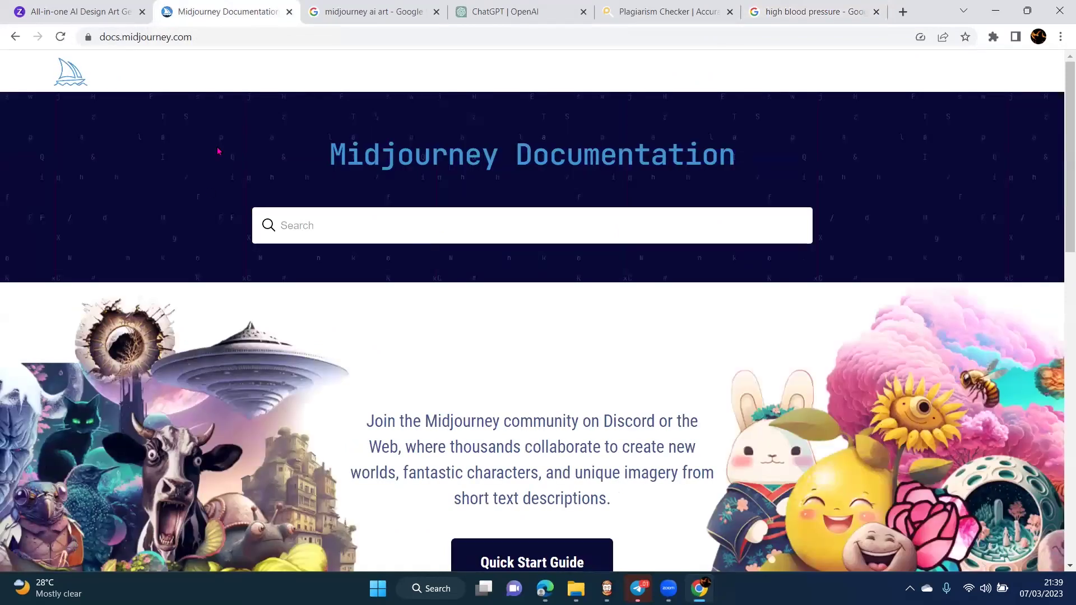
pyautogui.scroll(-6, 219, 151)
pyautogui.scroll(3, 1045, 252)
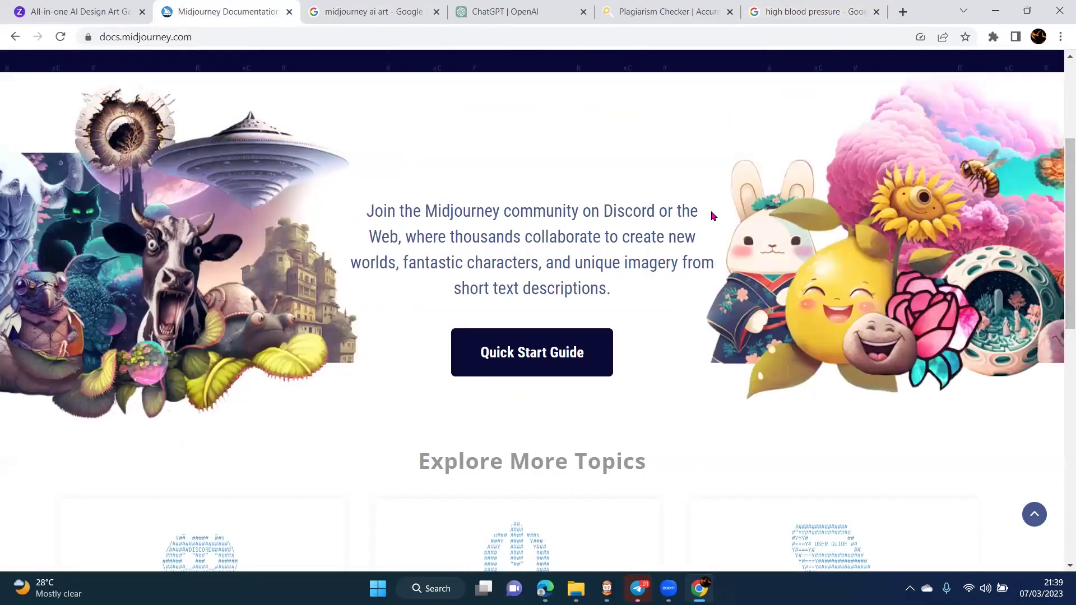
pyautogui.scroll(4, 704, 217)
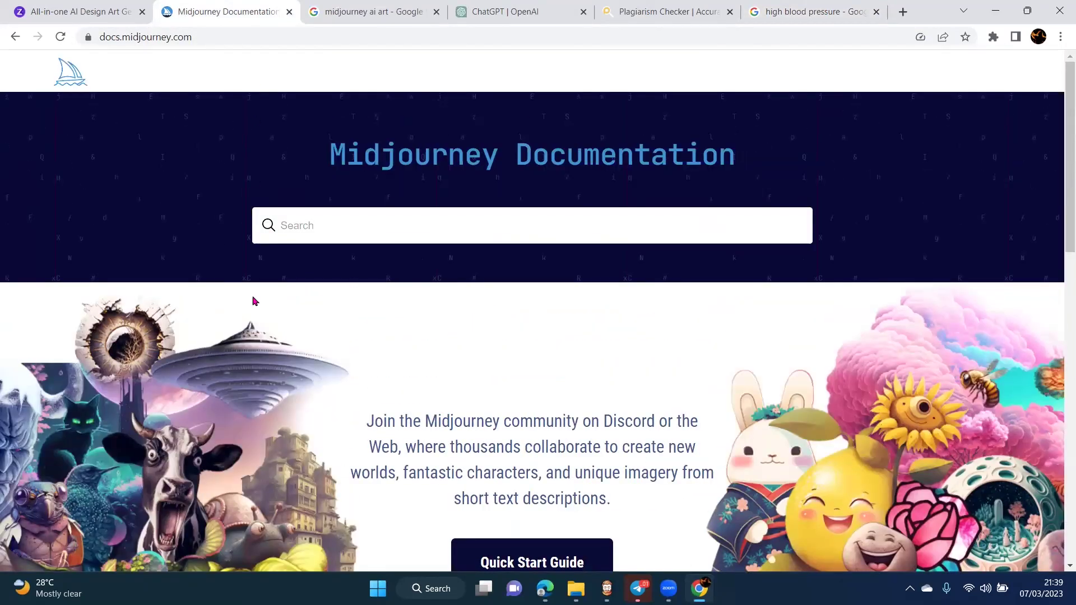
pyautogui.click(90, 12)
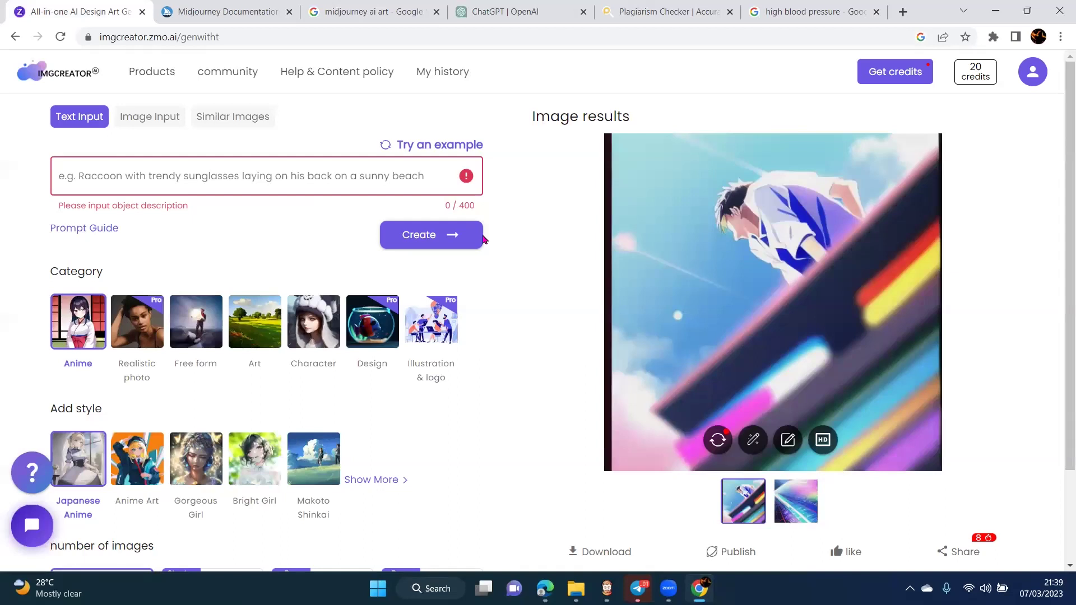
# Generate anime images in IMGCREATOR from the pasted red-faced, bulging-veins cartoon prompt
pyautogui.click(340, 179)
pyautogui.hotkey('ctrl', 'v')
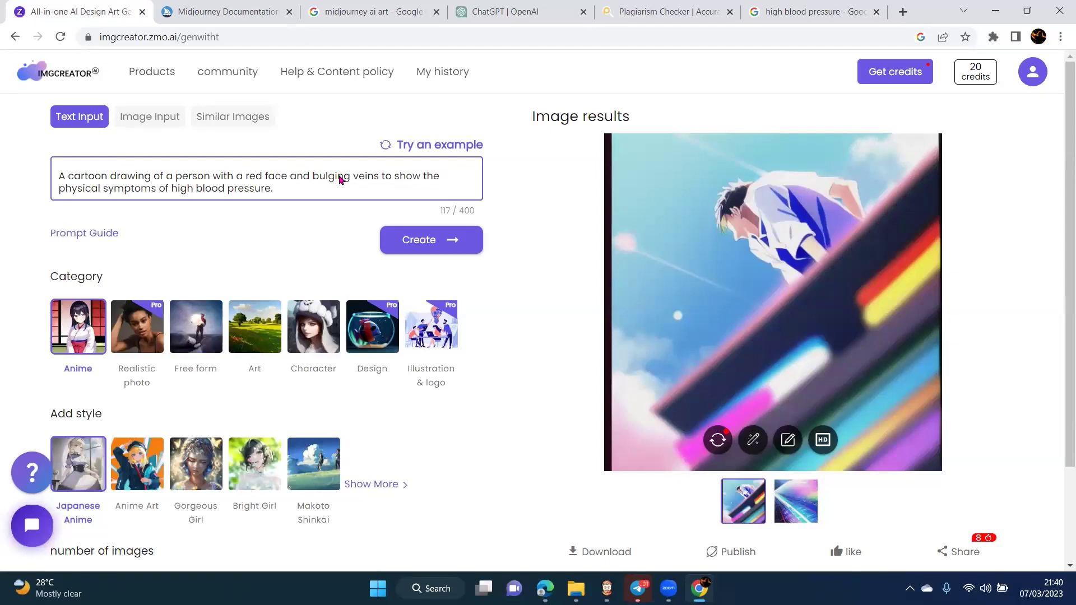
pyautogui.click(415, 240)
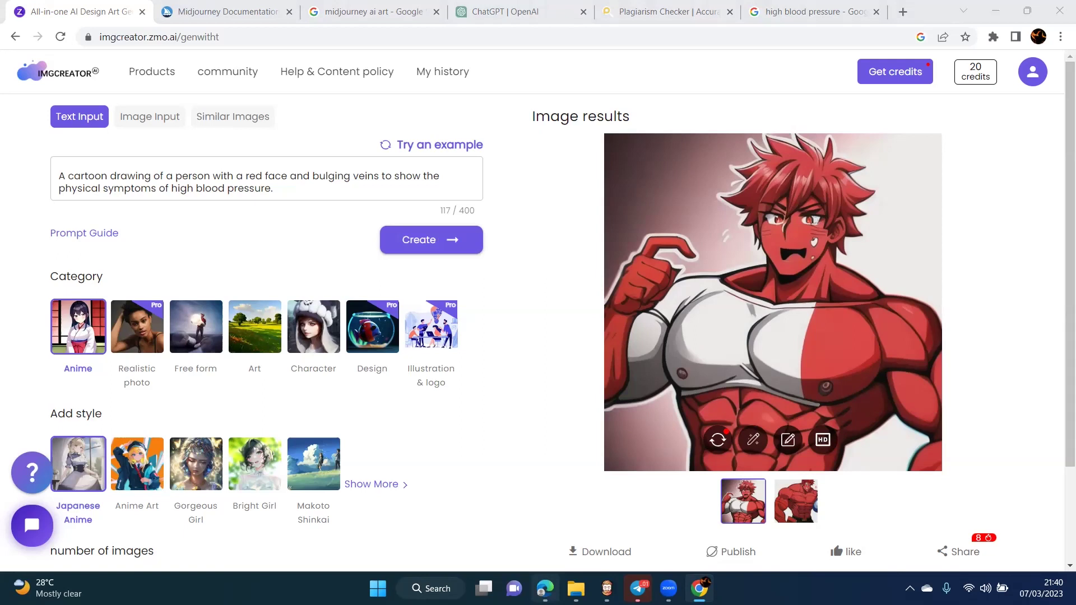
pyautogui.click(543, 583)
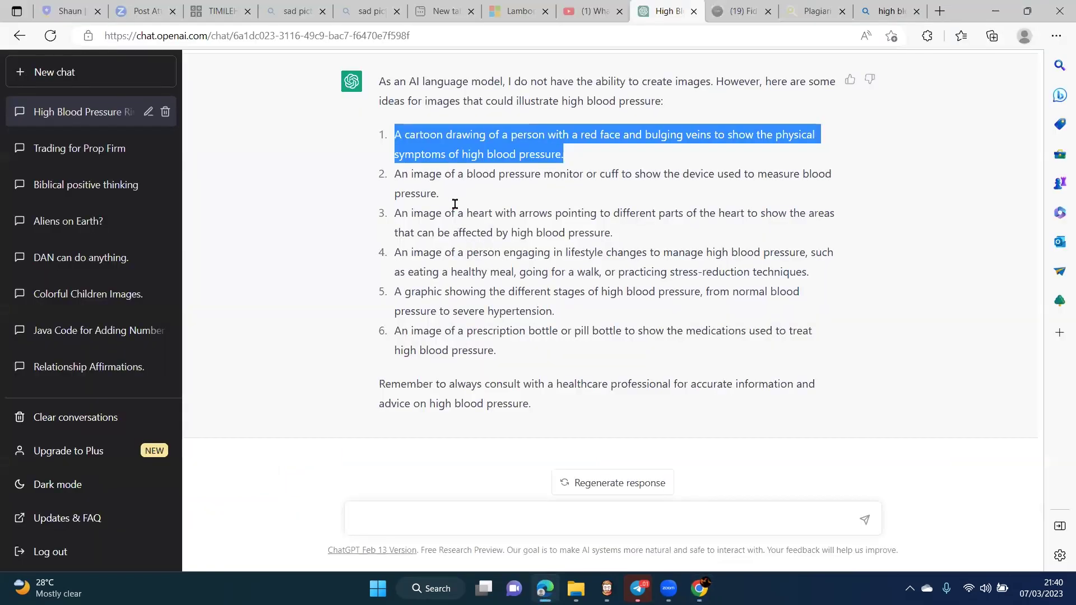
# Replace the IMGCREATOR prompt with the second idea and generate blood pressure monitor images
pyautogui.moveTo(440, 193); pyautogui.dragTo(393, 183)
pyautogui.hotkey('ctrl', 'c')
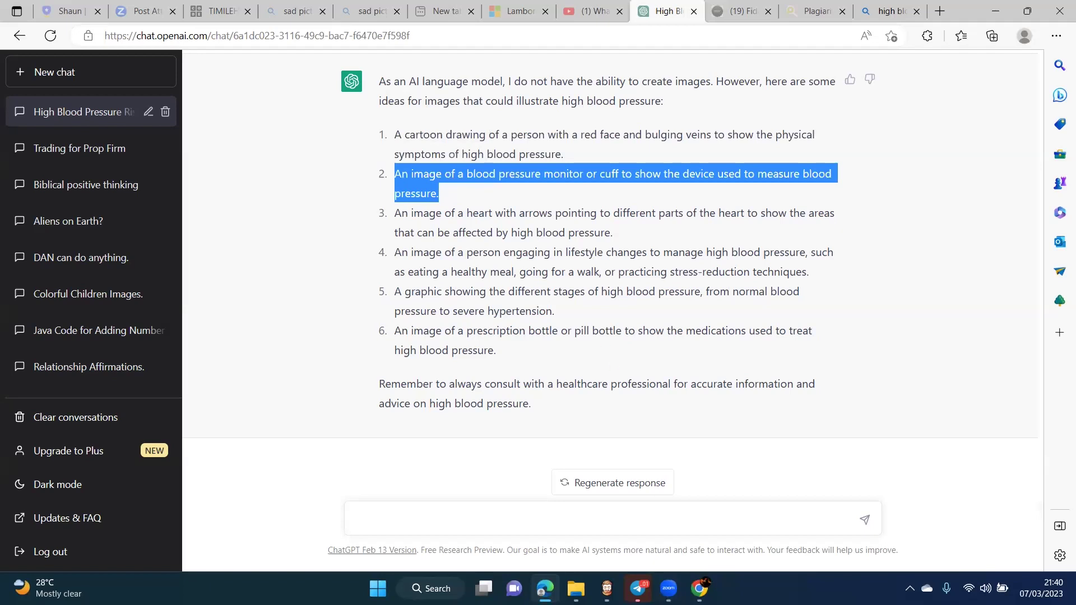
pyautogui.hotkey('alt', 'Tab')
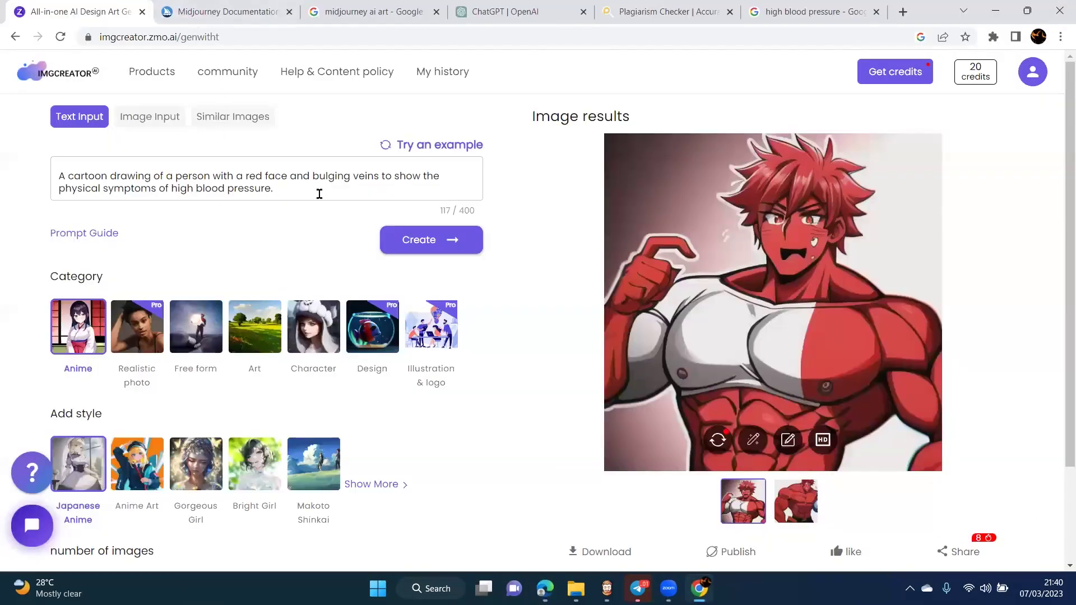
pyautogui.click(294, 191)
pyautogui.hotkey('ctrl', 'a')
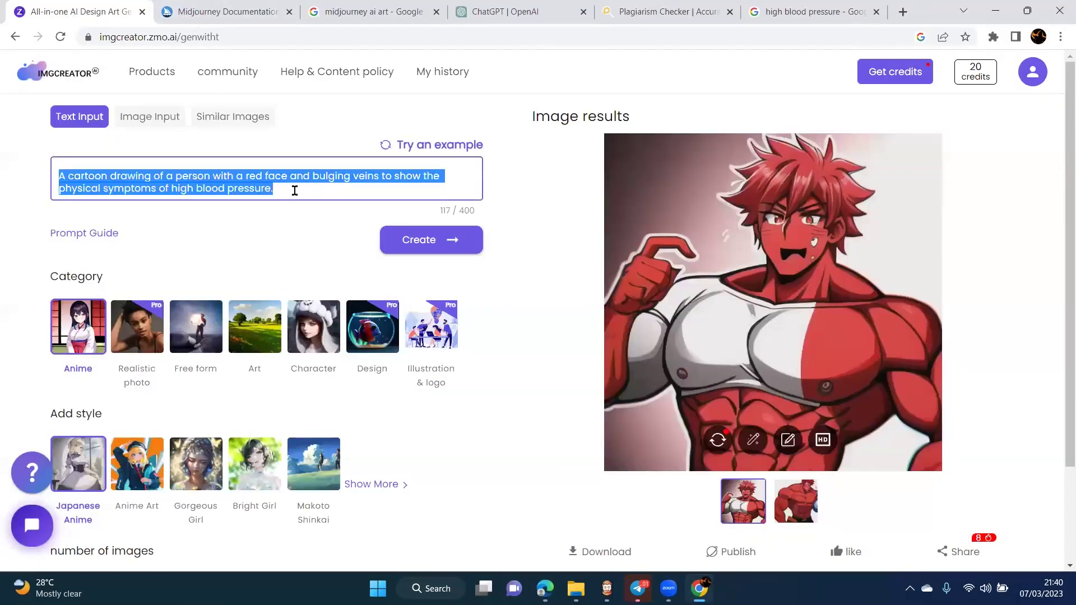
pyautogui.hotkey('ctrl', 'v')
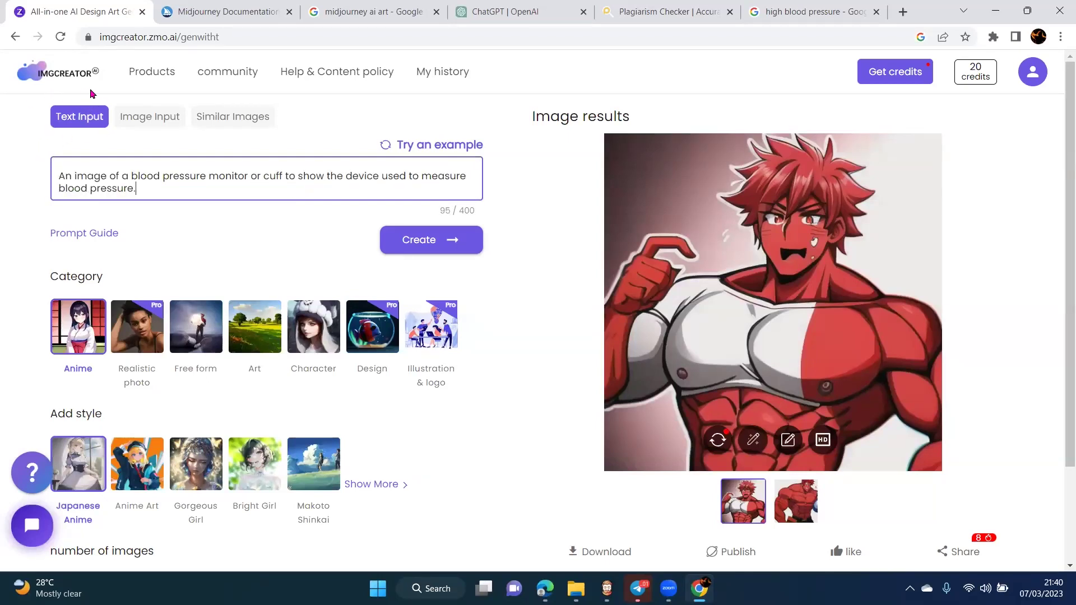
pyautogui.click(460, 251)
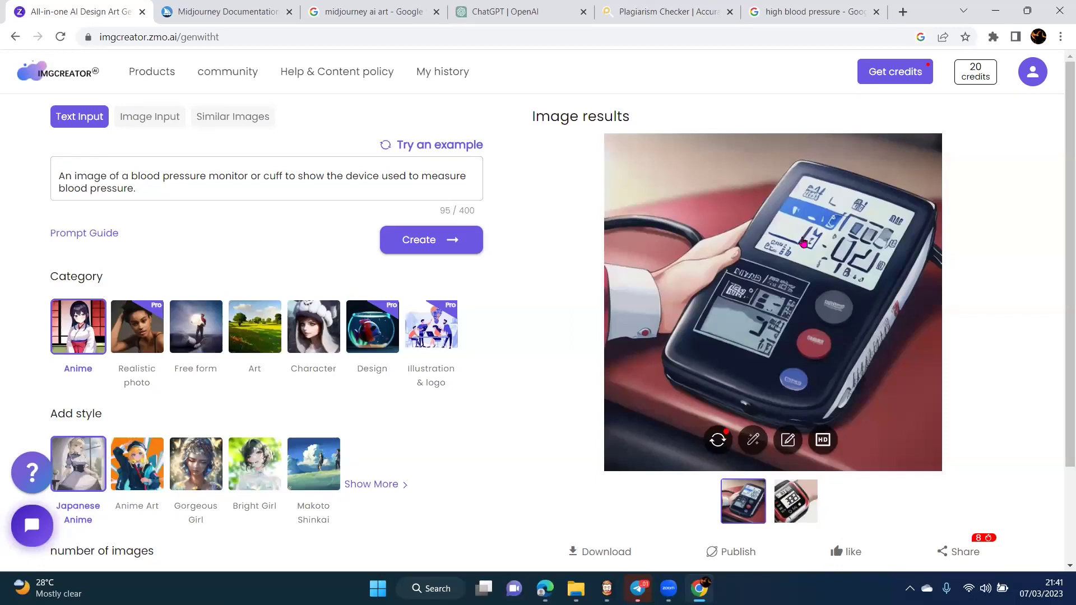
pyautogui.hotkey('alt', 'Tab')
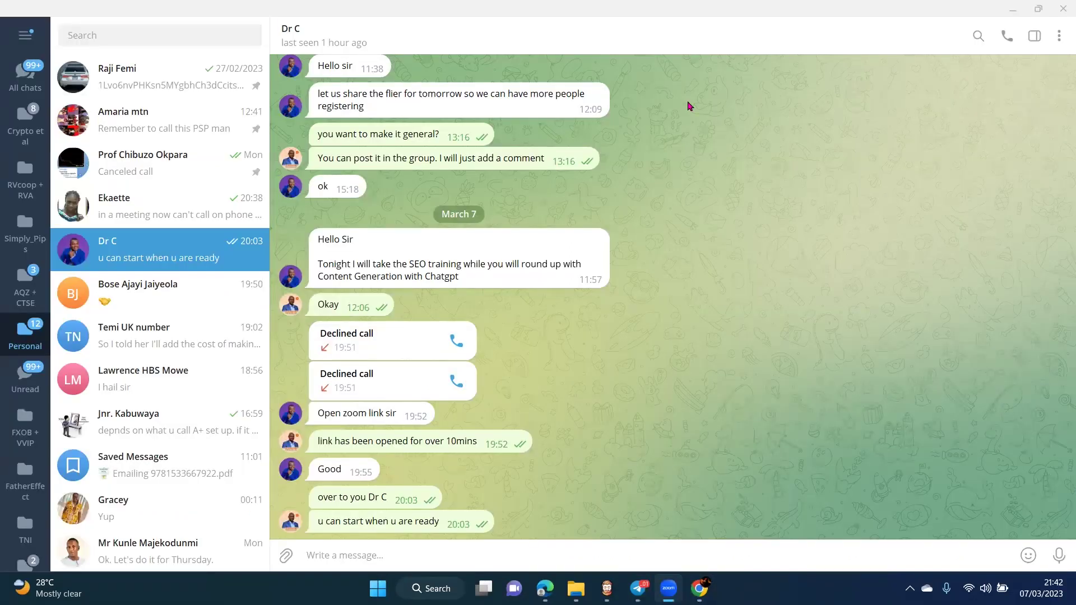
# Bring the Edge window with the High Blood Pressure Risks conversation back into focus
pyautogui.hotkey('alt', 'Tab')
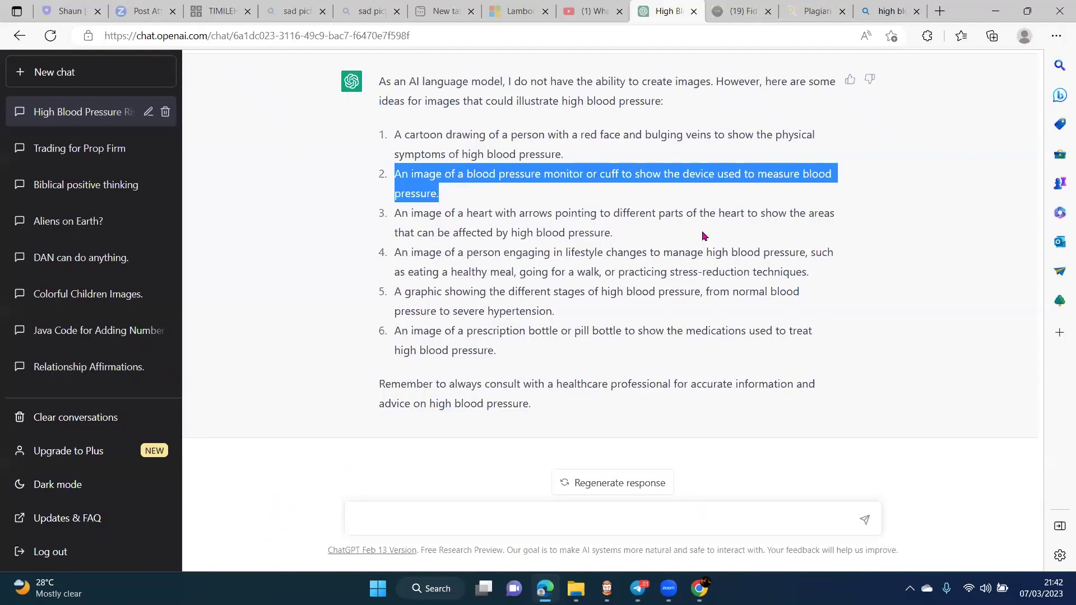
pyautogui.hotkey('alt', 'Tab')
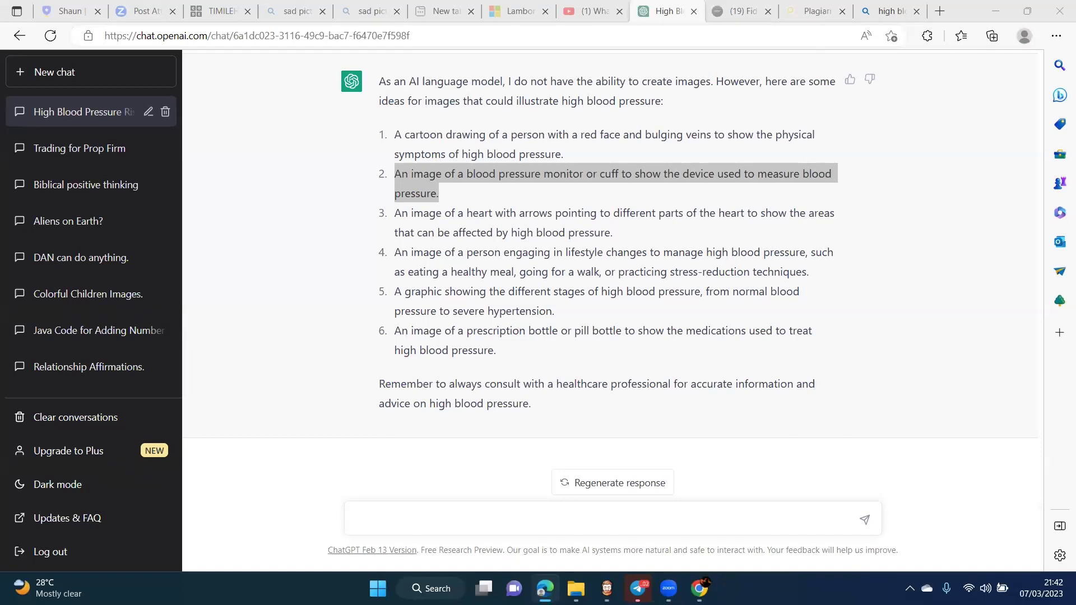
pyautogui.click(40, 75)
# In a new chat, send the pasted request for a 1000-word 'Symptoms of High blood pressure in Adults' post
pyautogui.click(40, 75)
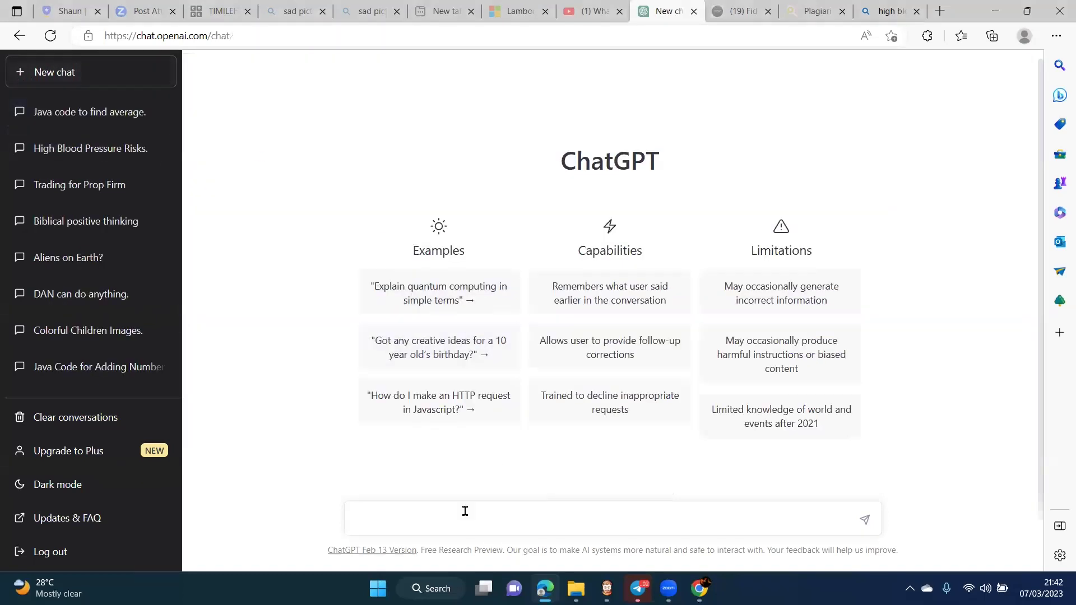
pyautogui.write('Write a blog post with title: Symptoms of High blood pressure in Adults  Keyword: symptoms of high blood pressure Keyword density: 8% Word count: 1000')
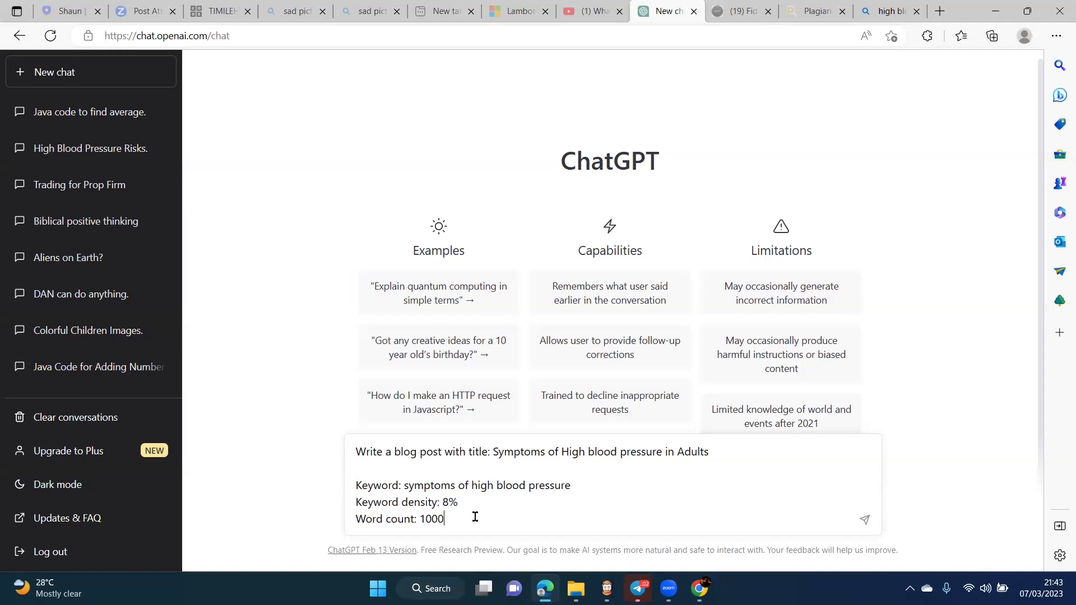
pyautogui.click(865, 520)
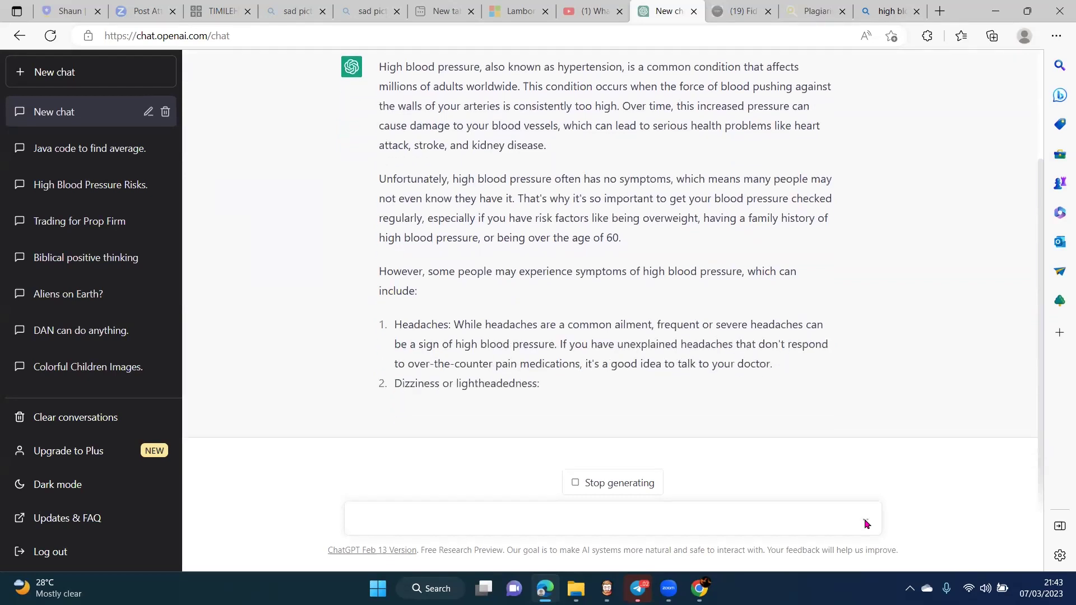
pyautogui.scroll(3, 767, 364)
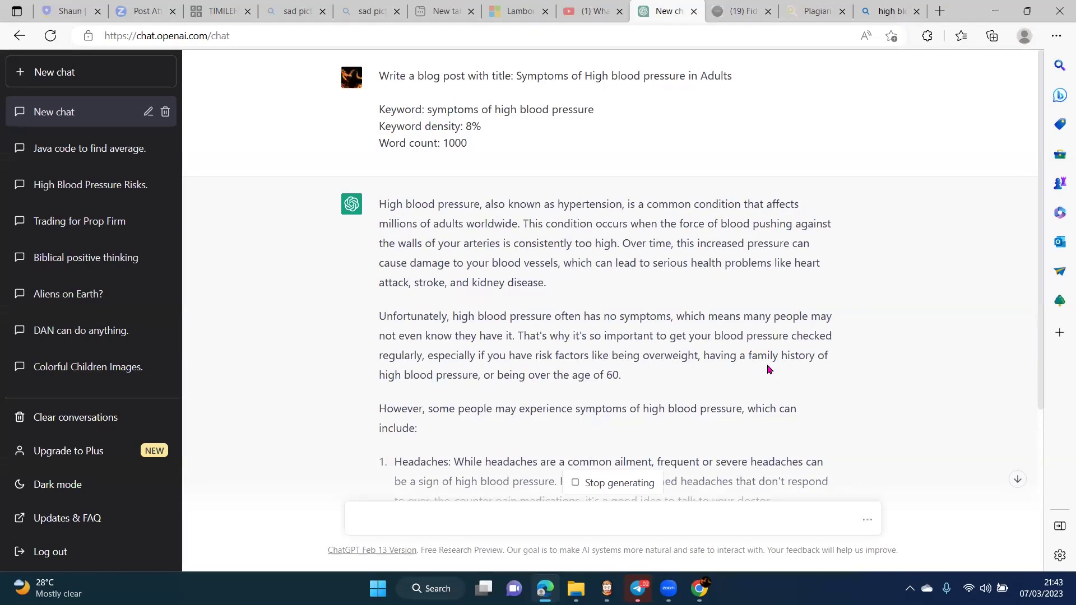
# Review the finished blog post listing seven symptoms through nosebleeds and its conclusion
pyautogui.scroll(-4, 767, 364)
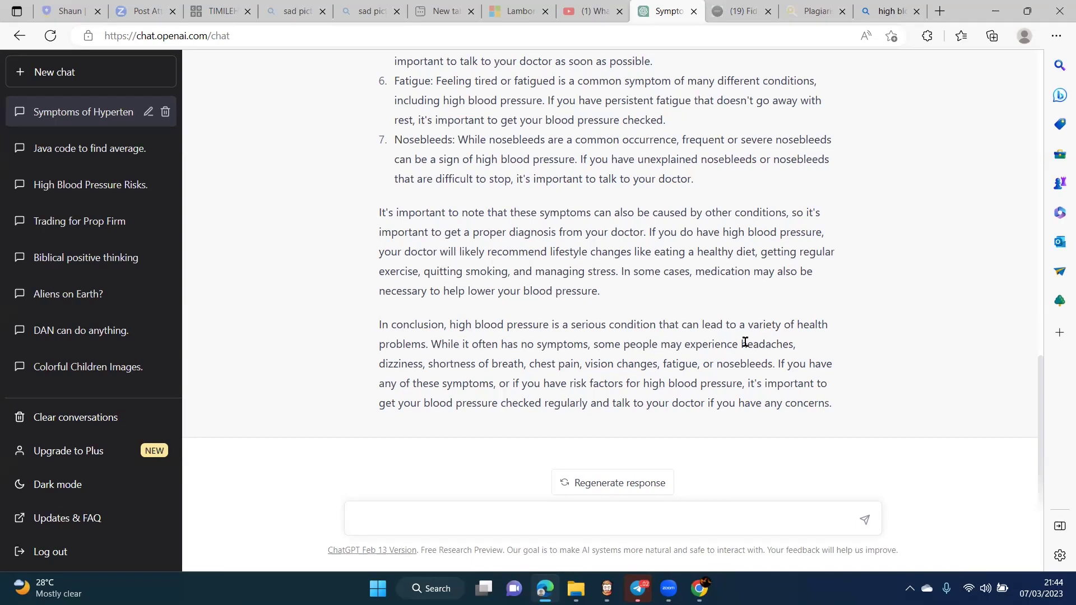
pyautogui.scroll(10, 745, 342)
pyautogui.scroll(1, 745, 342)
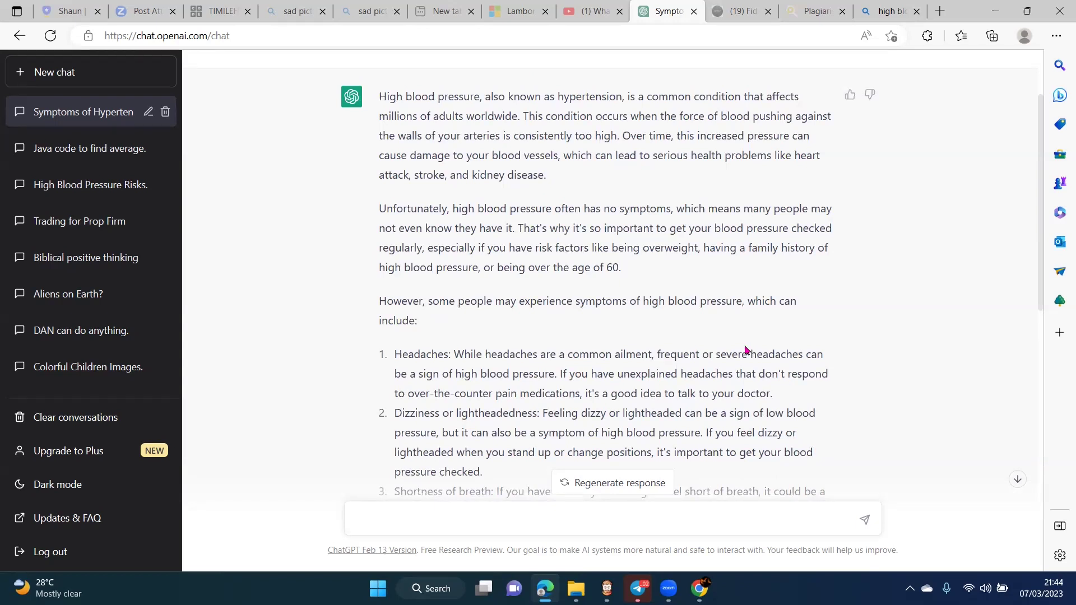
pyautogui.scroll(-10, 748, 351)
pyautogui.scroll(10, 403, 144)
# Select the blog post's opening paragraphs for copying
pyautogui.moveTo(378, 97); pyautogui.dragTo(728, 375)
pyautogui.scroll(-10, 728, 375)
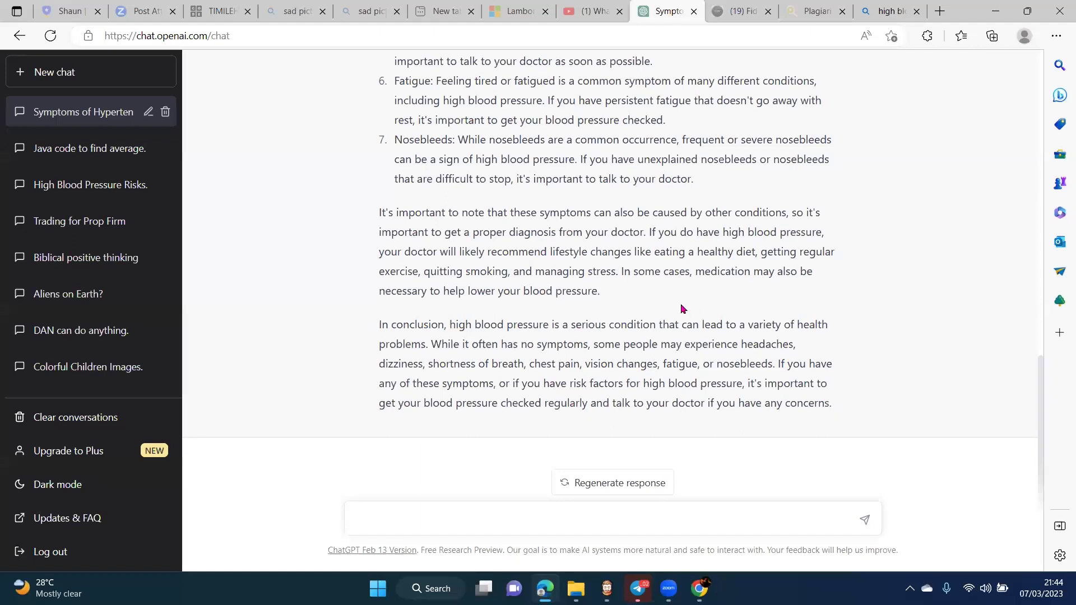
pyautogui.rightClick(705, 342)
pyautogui.click(613, 319)
pyautogui.scroll(10, 565, 272)
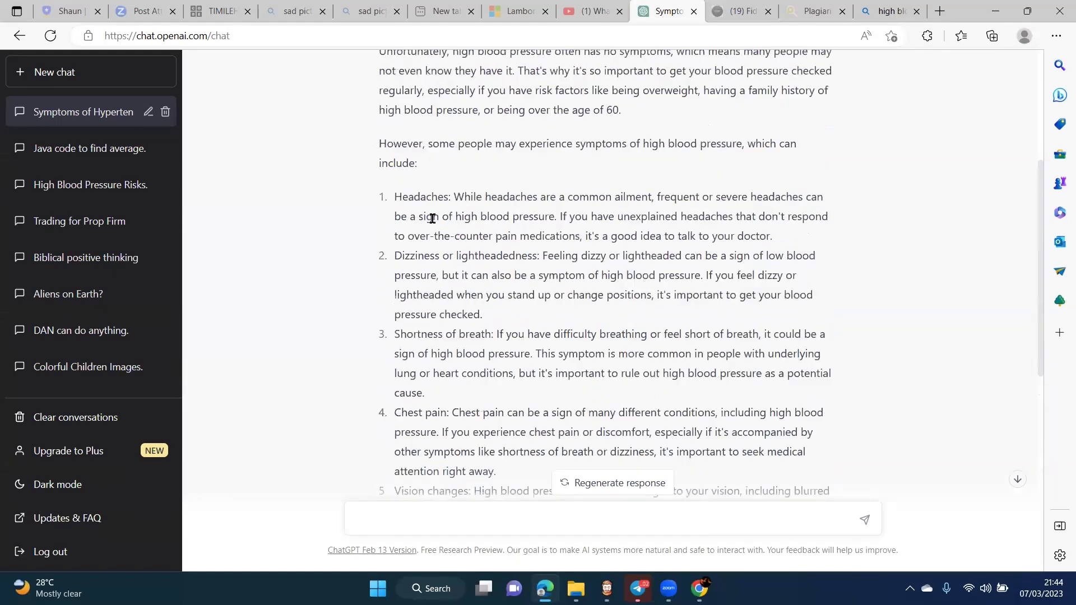
pyautogui.scroll(5, 432, 218)
pyautogui.moveTo(379, 204); pyautogui.dragTo(629, 454)
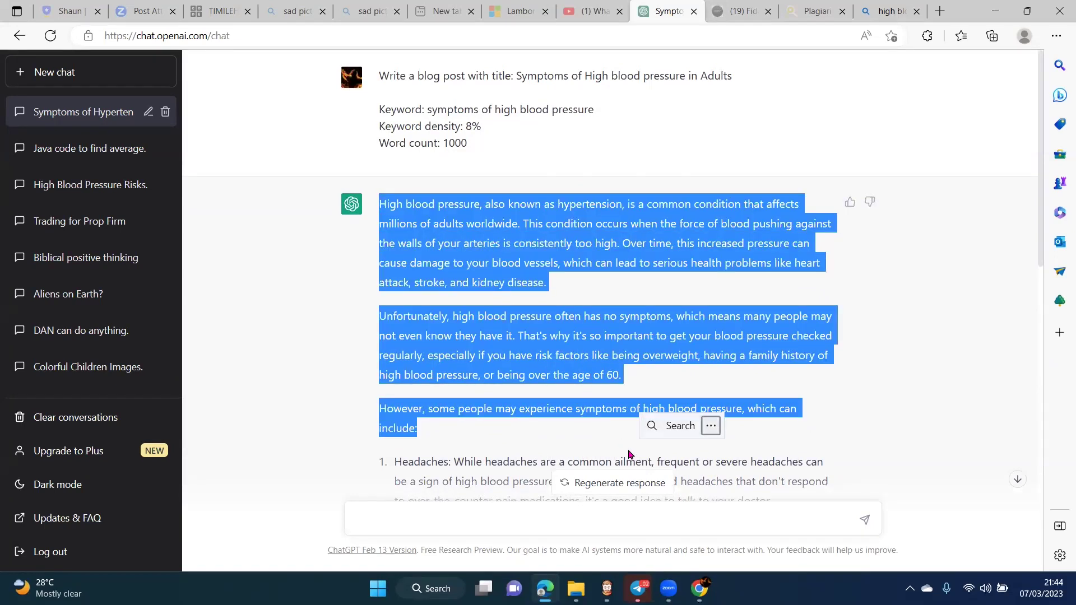
# Select the full high blood pressure blog post reply, first paragraph through conclusion, and copy it
pyautogui.click(427, 419)
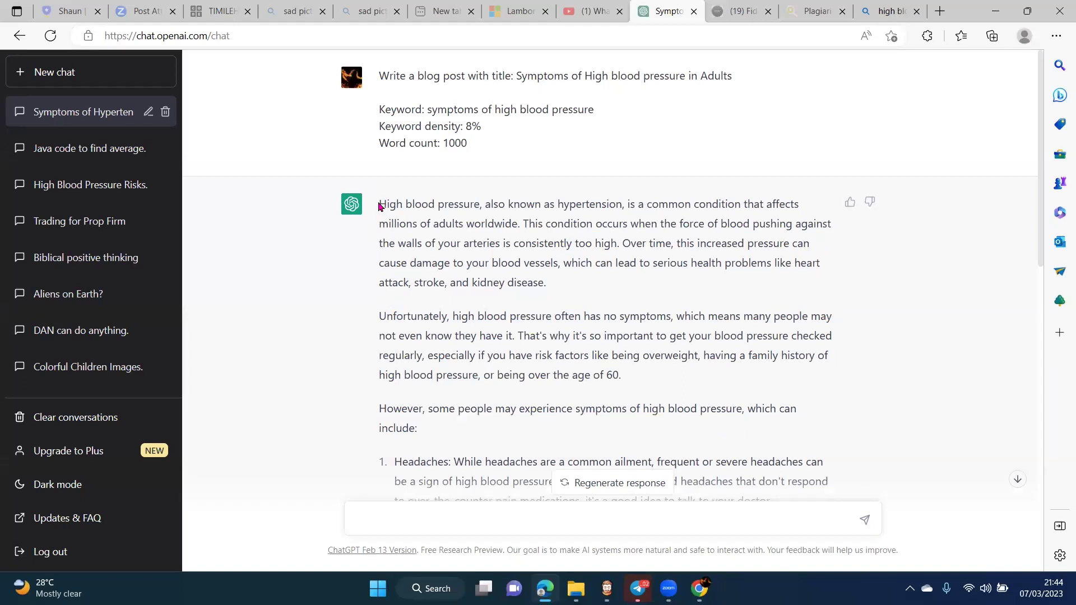
pyautogui.moveTo(381, 203); pyautogui.dragTo(754, 394)
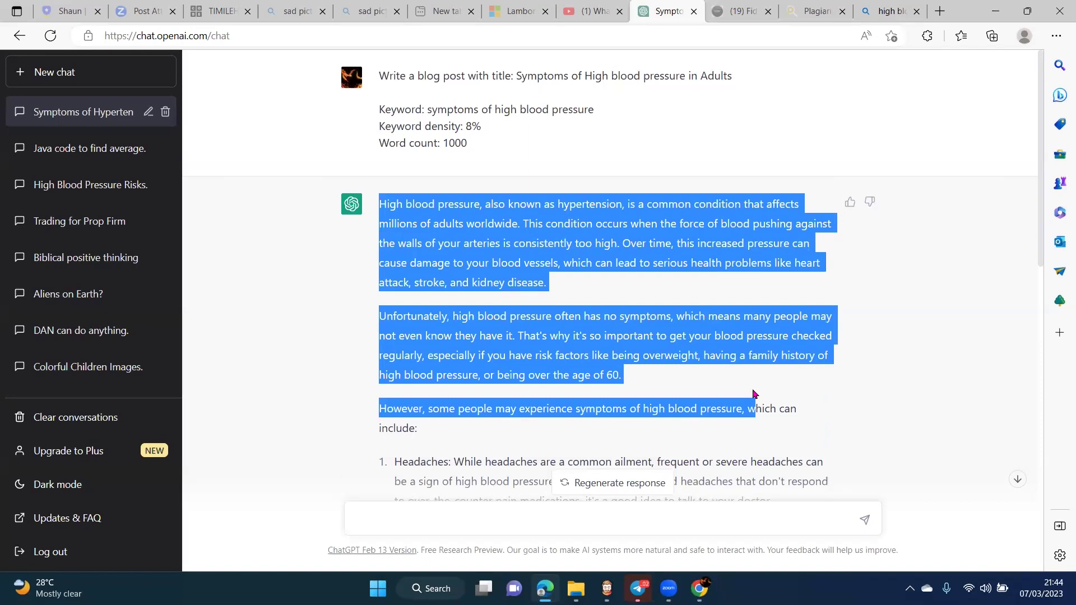
pyautogui.moveTo(754, 394); pyautogui.dragTo(752, 389)
pyautogui.scroll(-1, 753, 389)
pyautogui.scroll(-4, 752, 389)
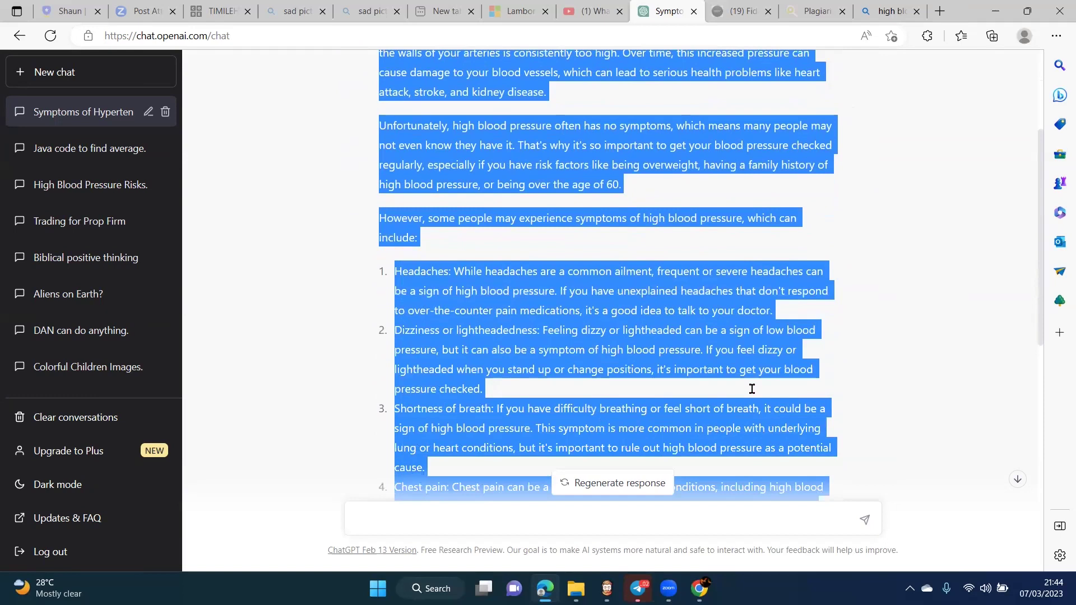
pyautogui.scroll(-4, 752, 394)
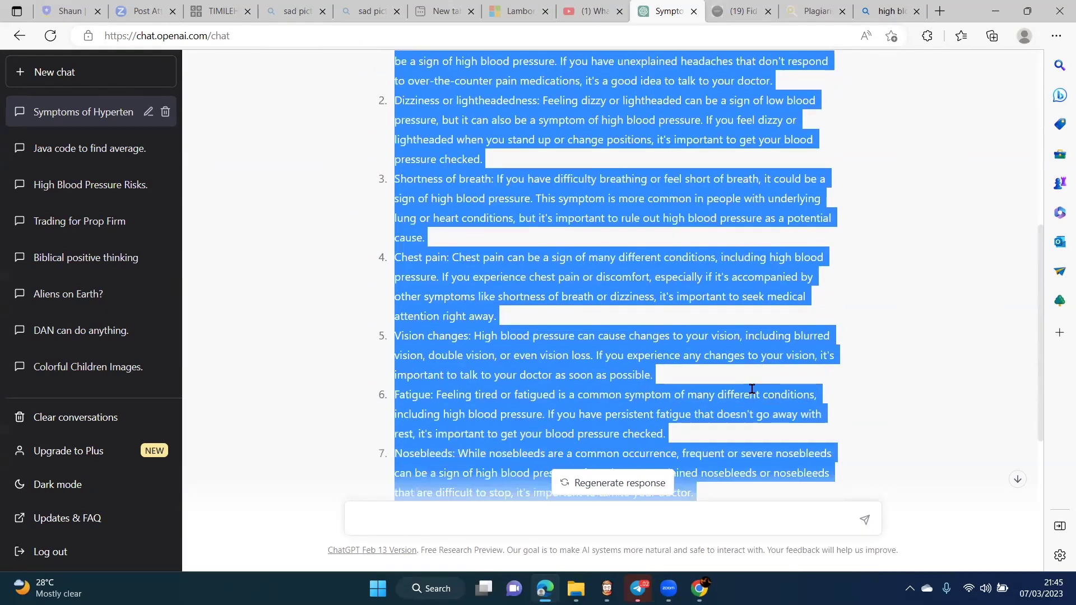
pyautogui.scroll(-1, 752, 388)
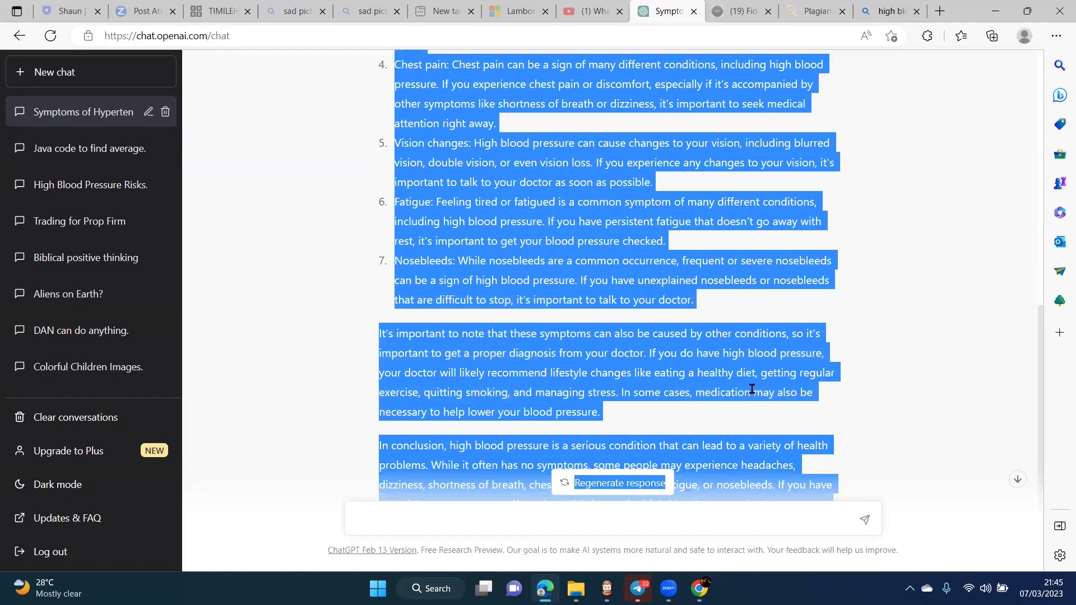
pyautogui.rightClick(661, 285)
pyautogui.click(701, 299)
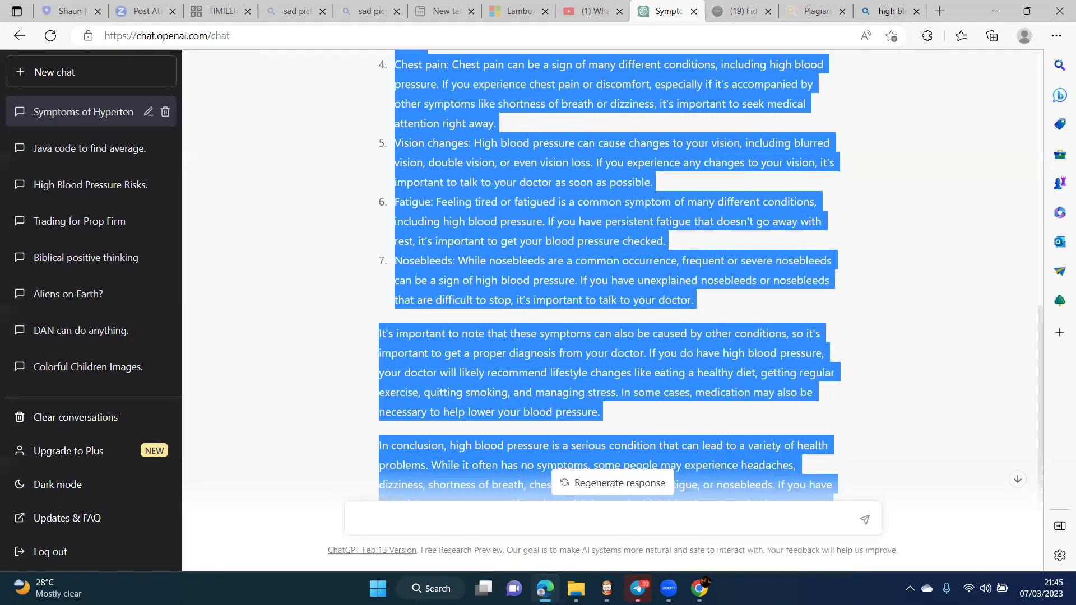
# Paste the copied blog post into the plagiarismdetector.net text box
pyautogui.click(814, 11)
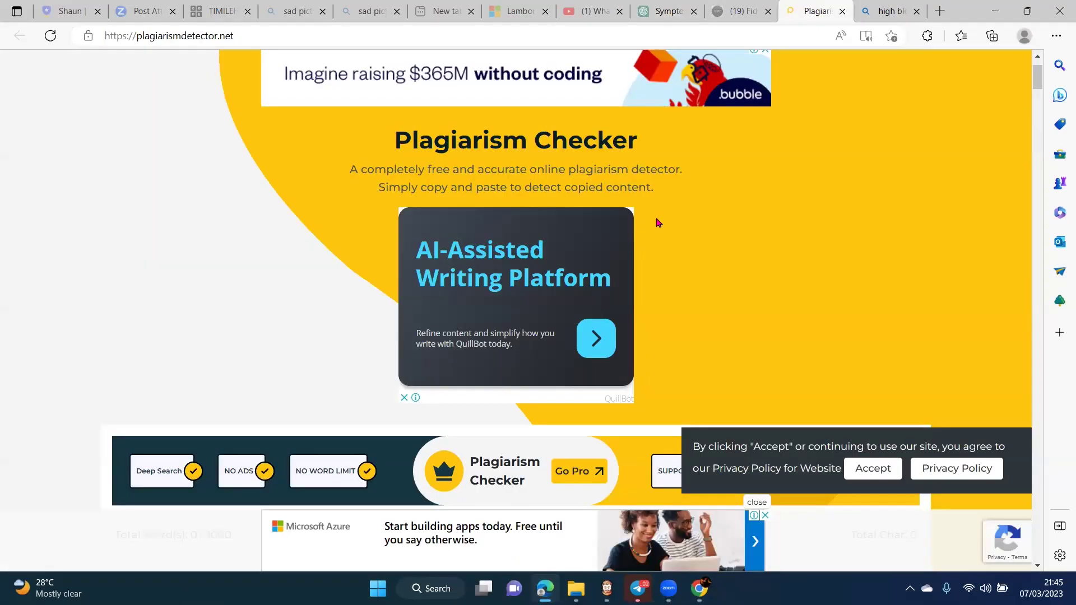
pyautogui.scroll(-8, 660, 219)
pyautogui.click(454, 161)
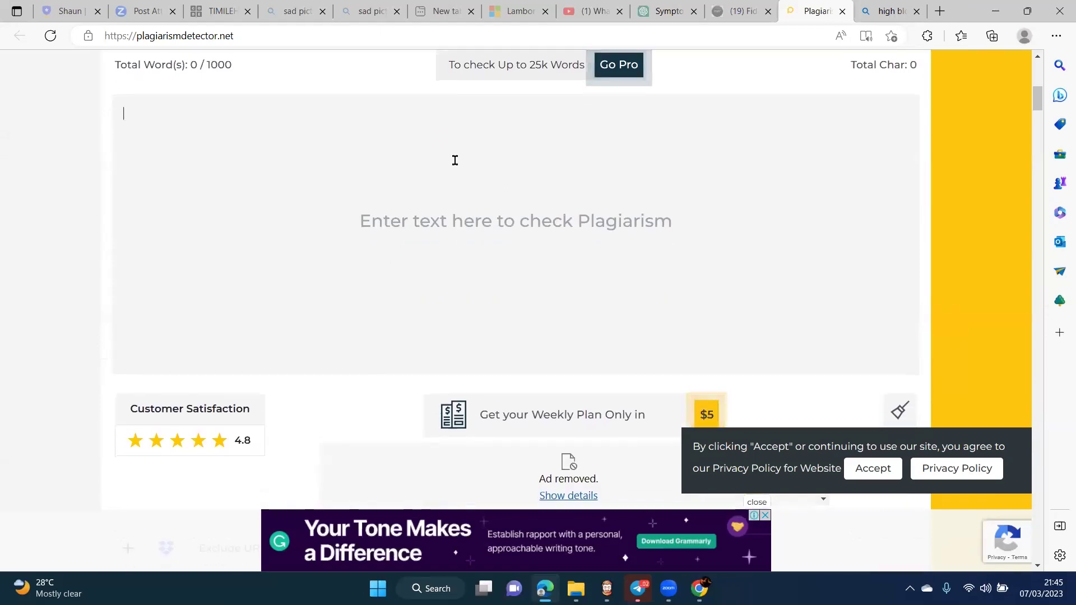
pyautogui.hotkey('ctrl', 'v')
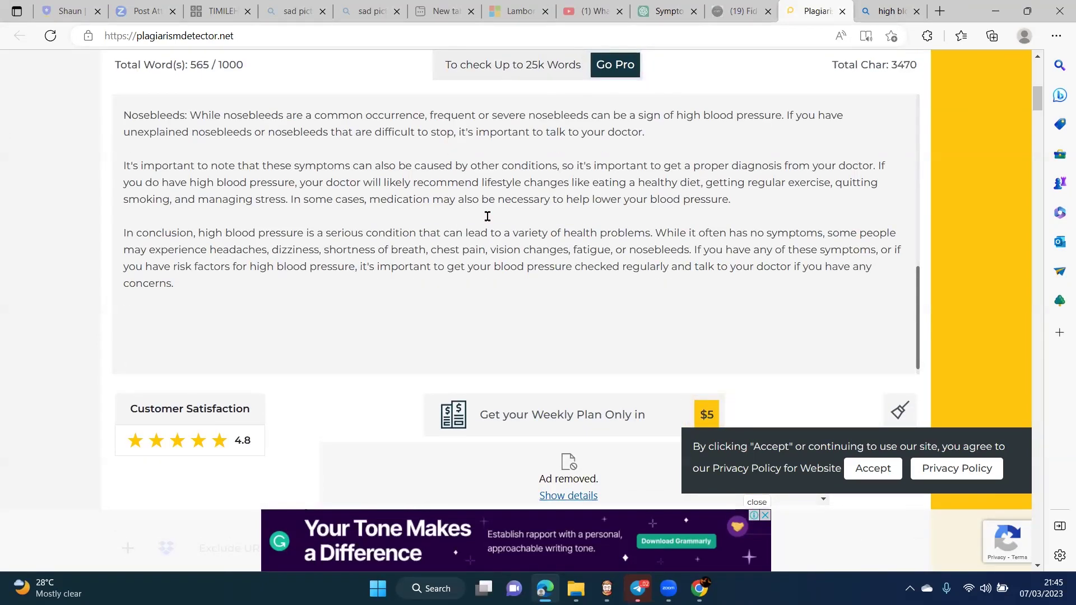
pyautogui.scroll(8, 487, 216)
pyautogui.scroll(-8, 488, 216)
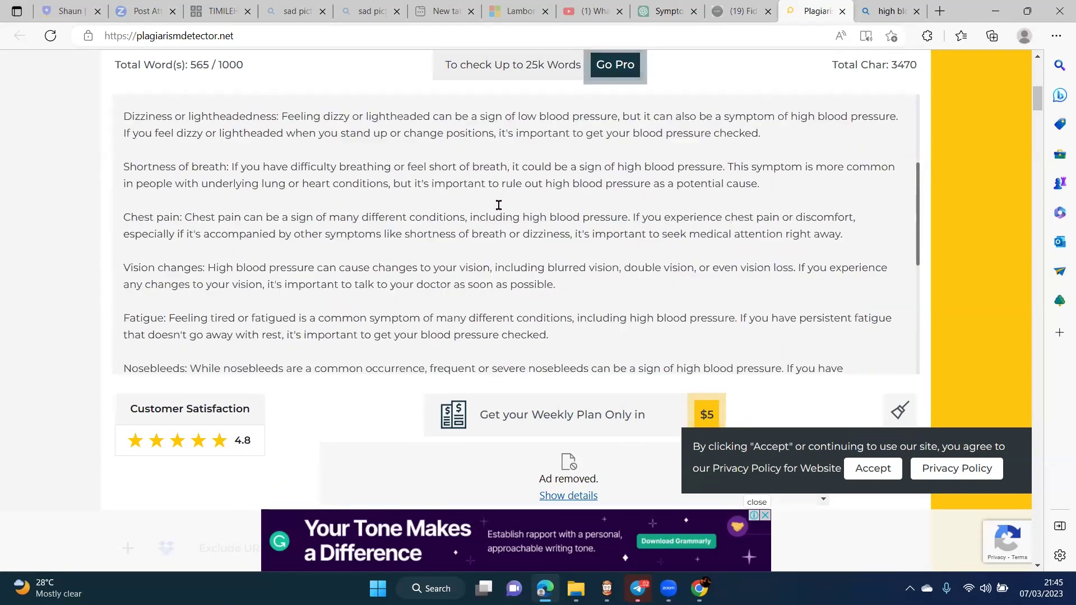
pyautogui.scroll(3, 494, 209)
pyautogui.scroll(5, 499, 205)
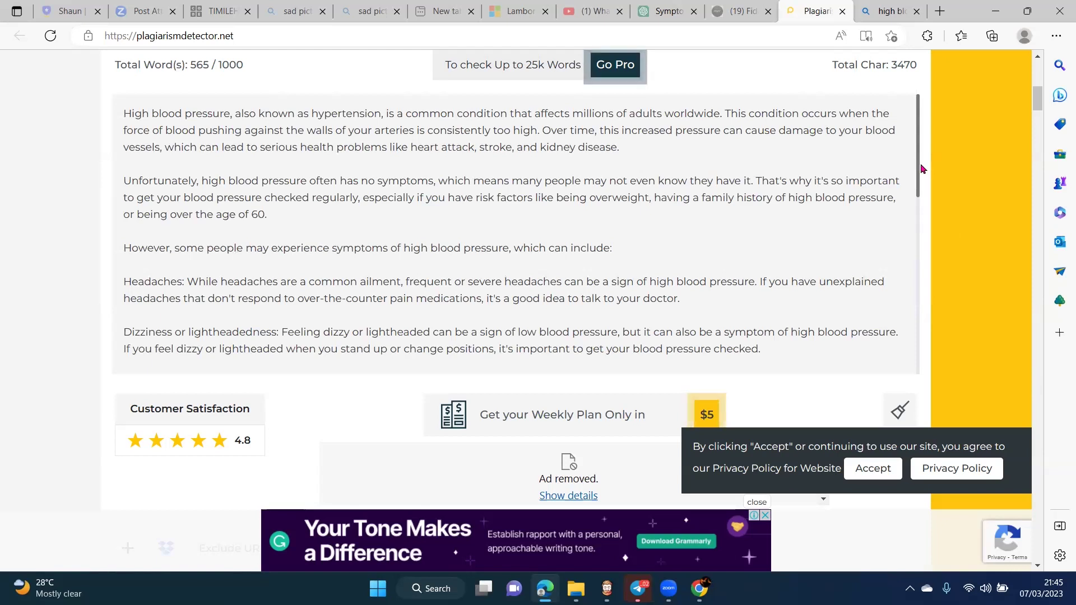
pyautogui.scroll(-2, 919, 311)
pyautogui.scroll(-8, 919, 311)
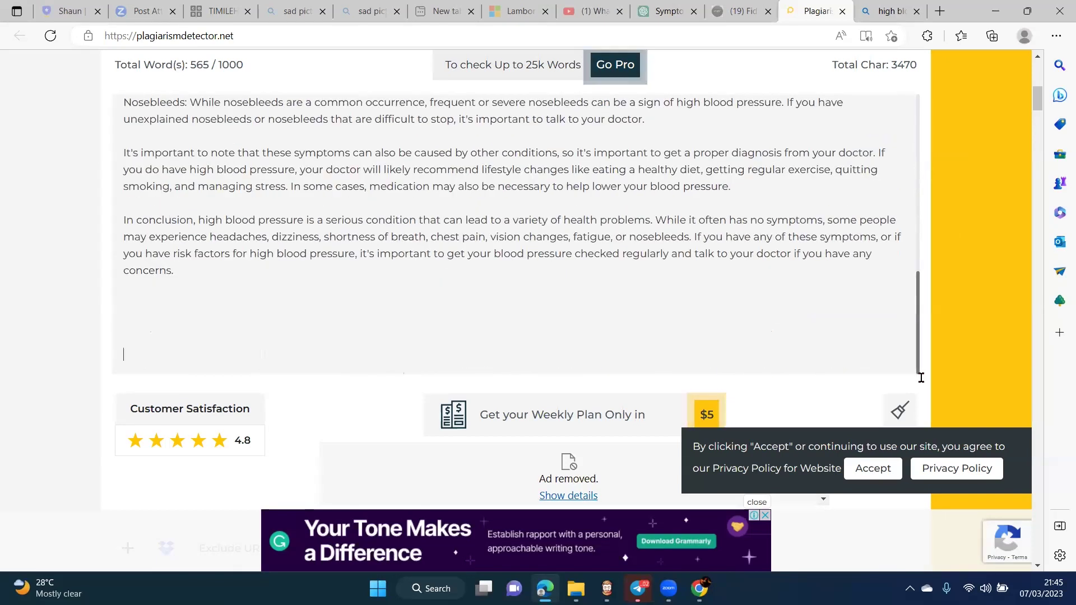
# Accept the cookie consent notice on the plagiarism checker page
pyautogui.click(888, 469)
pyautogui.scroll(-10, 829, 338)
pyautogui.scroll(3, 828, 336)
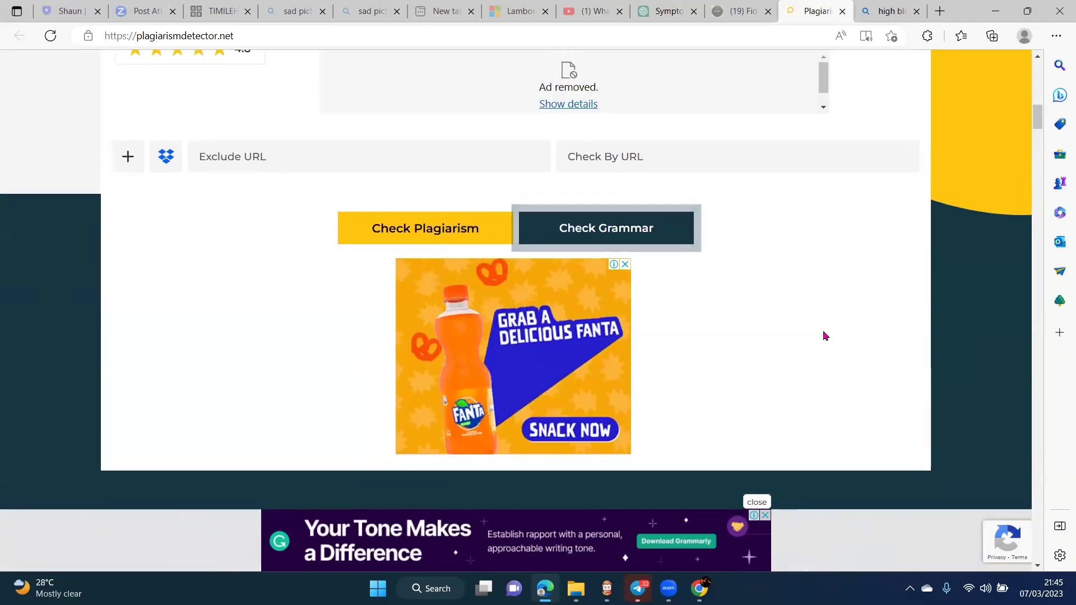
# Run the plagiarism check and review the report: 4% plagiarized, 96% unique
pyautogui.click(430, 234)
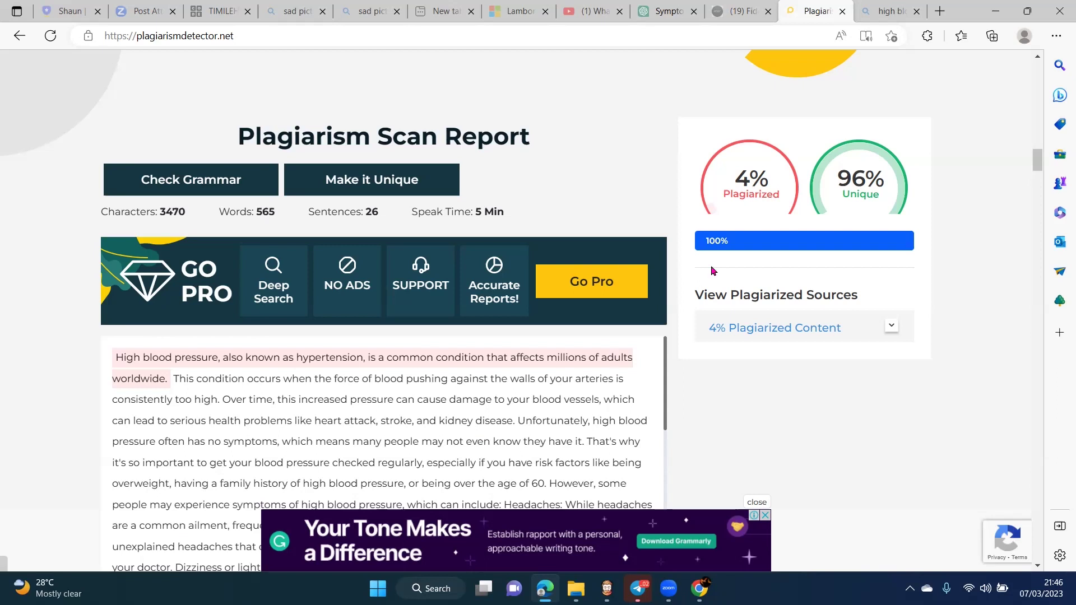
pyautogui.click(721, 166)
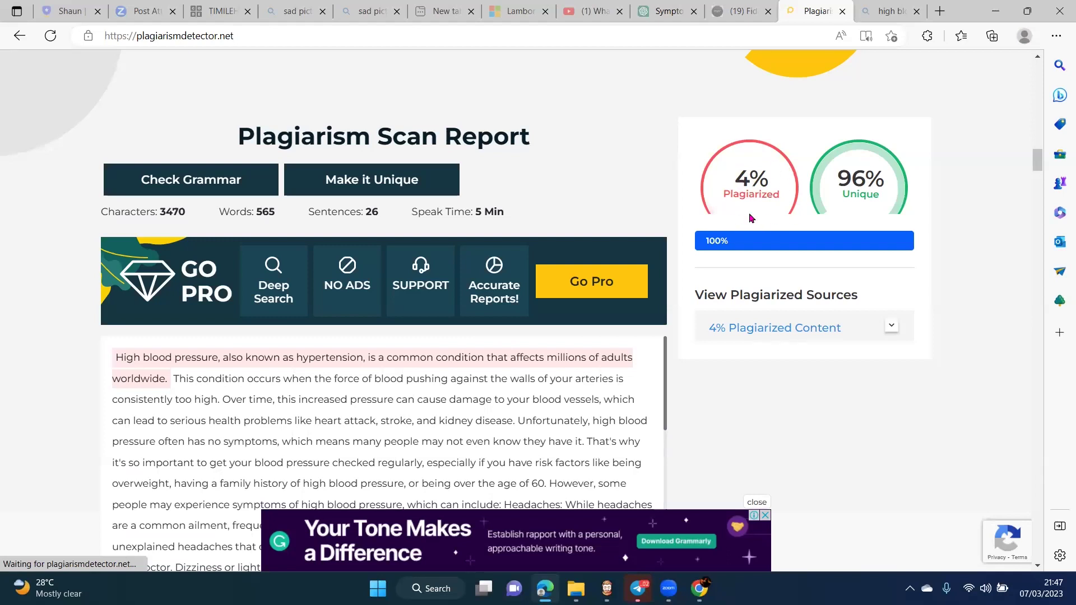
pyautogui.scroll(-1, 736, 287)
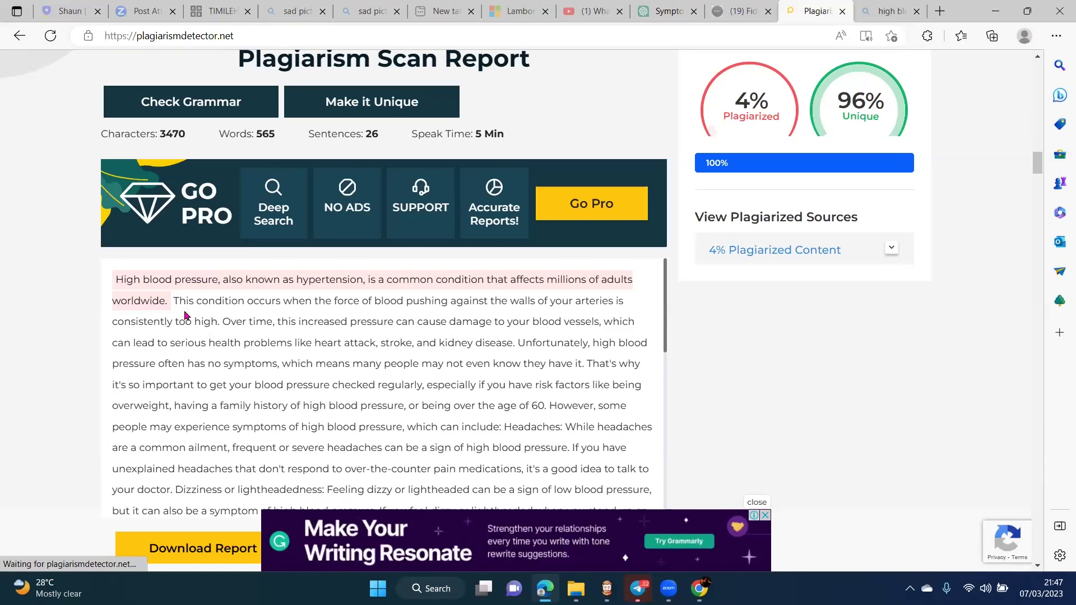
pyautogui.scroll(-15, 185, 316)
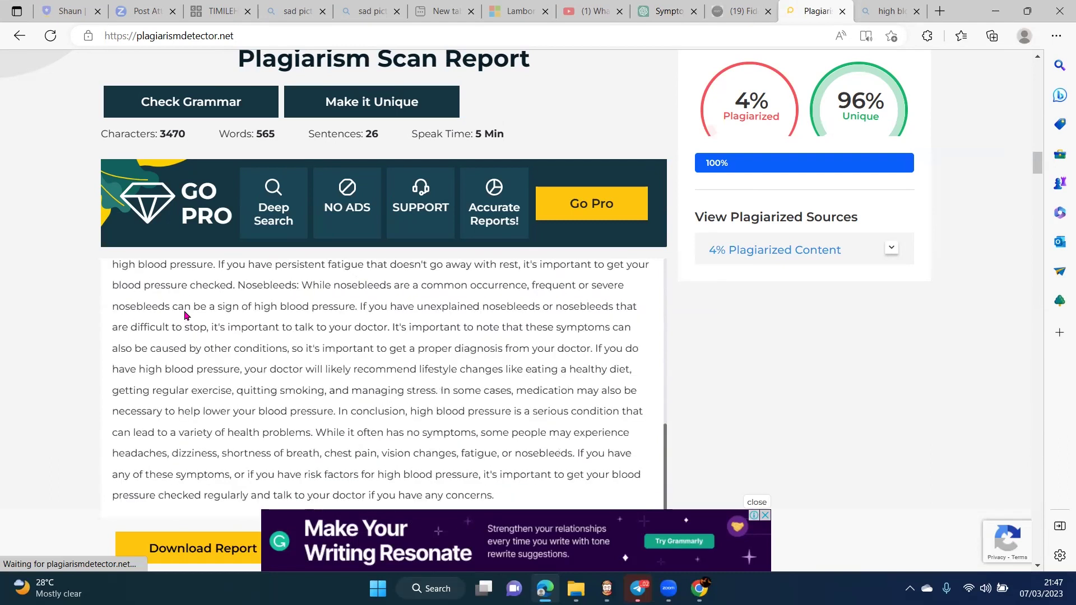
pyautogui.scroll(15, 184, 310)
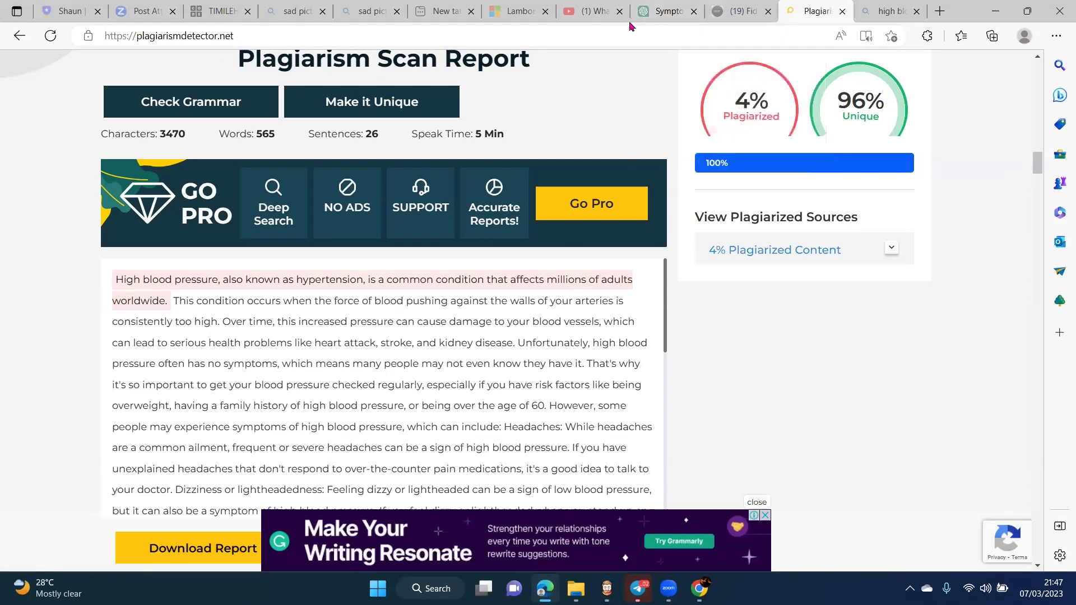
pyautogui.click(667, 11)
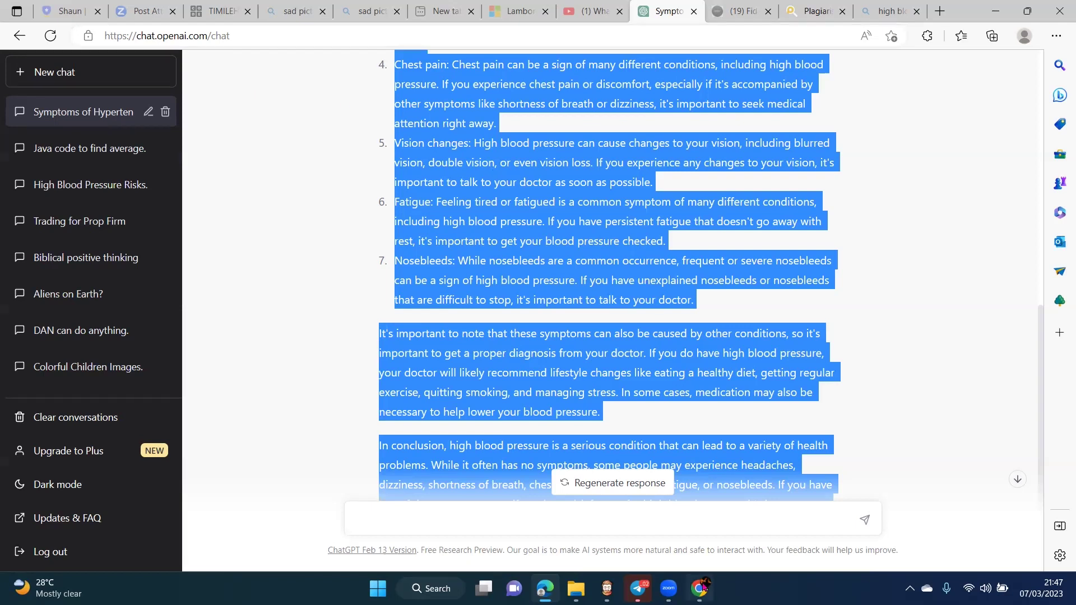
pyautogui.hotkey('alt', 'Tab')
pyautogui.click(505, 11)
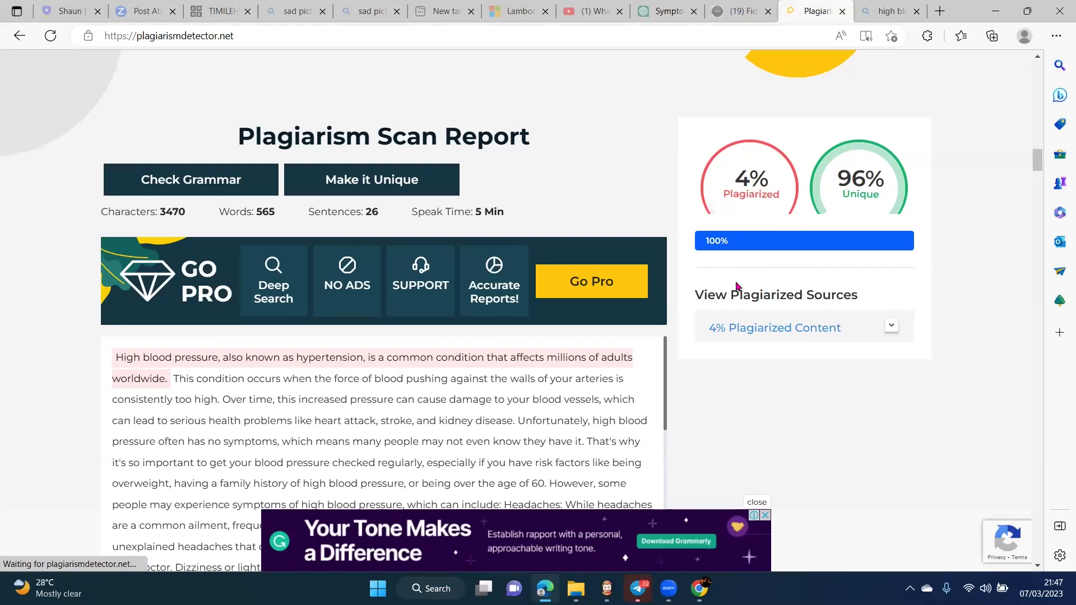
# Look over the scan report text, then go back to the 'Symptoms of Hyperten…' ChatGPT chat
pyautogui.scroll(-1, 736, 286)
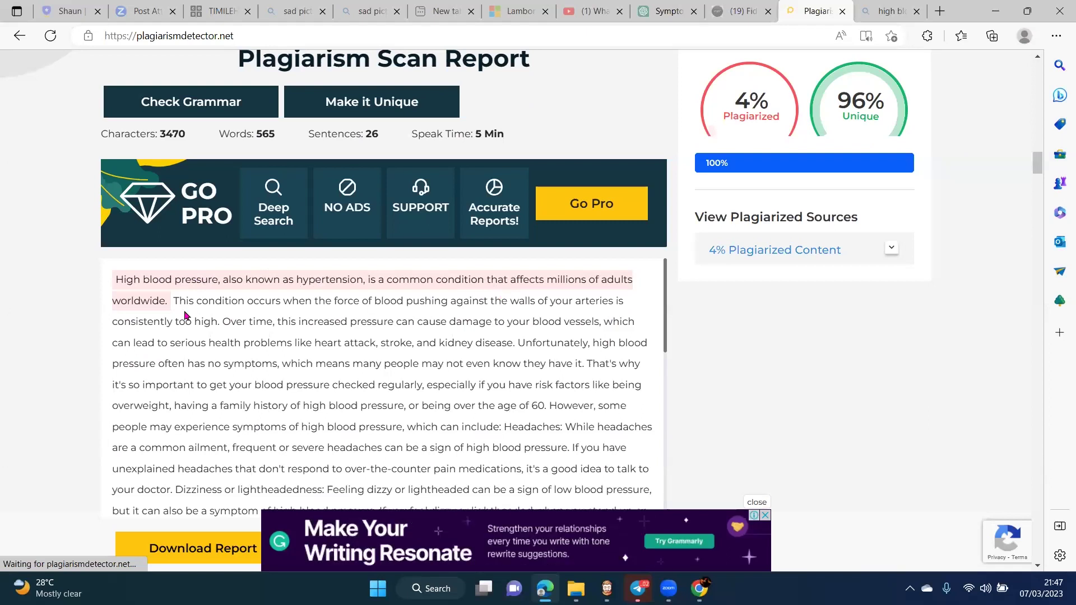
pyautogui.scroll(-8, 185, 316)
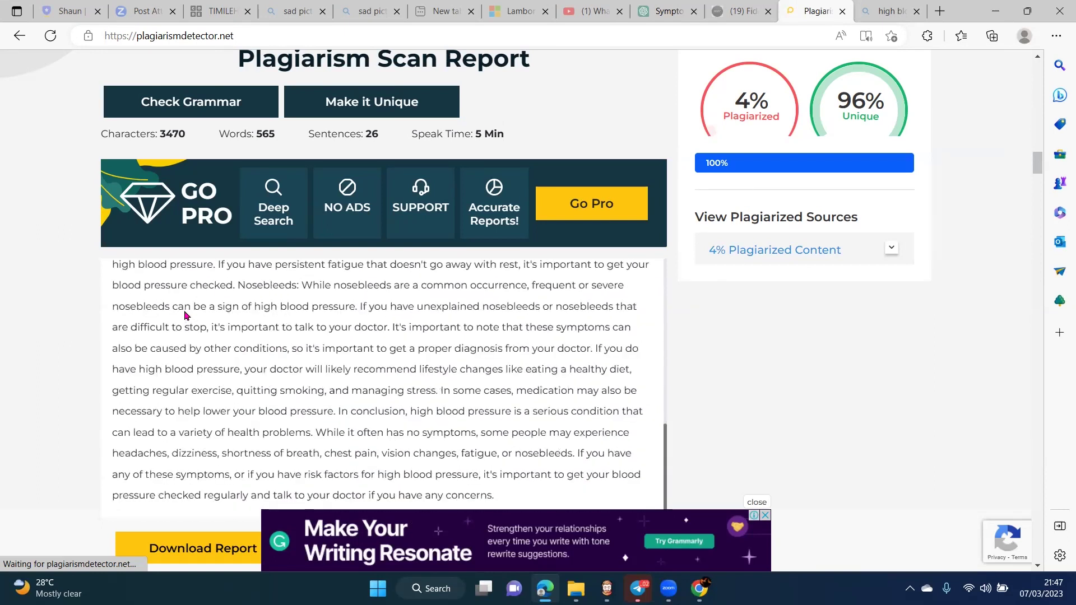
pyautogui.scroll(8, 184, 310)
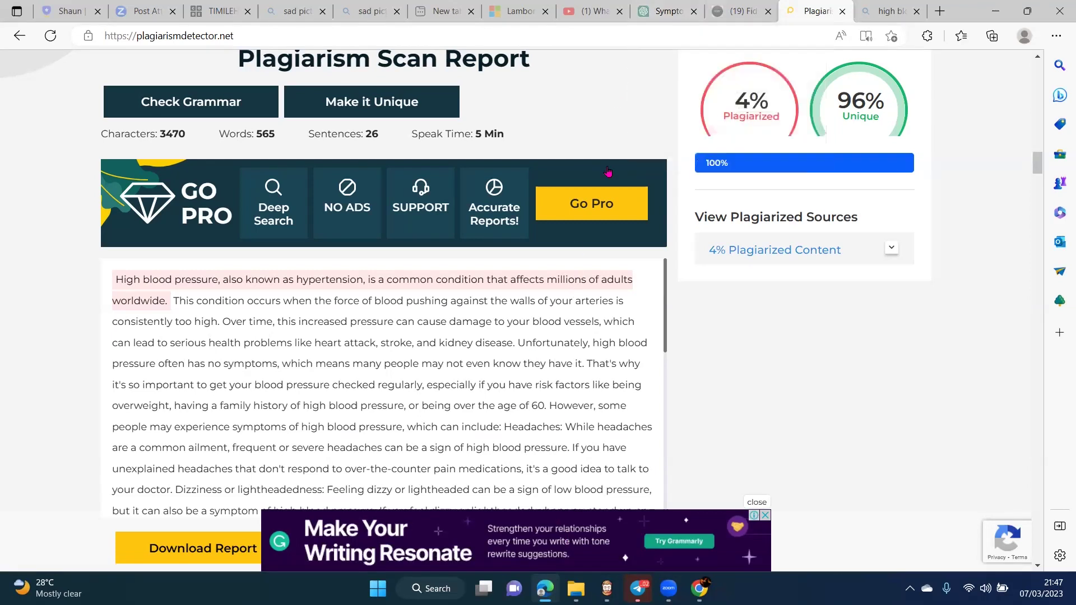
pyautogui.click(664, 11)
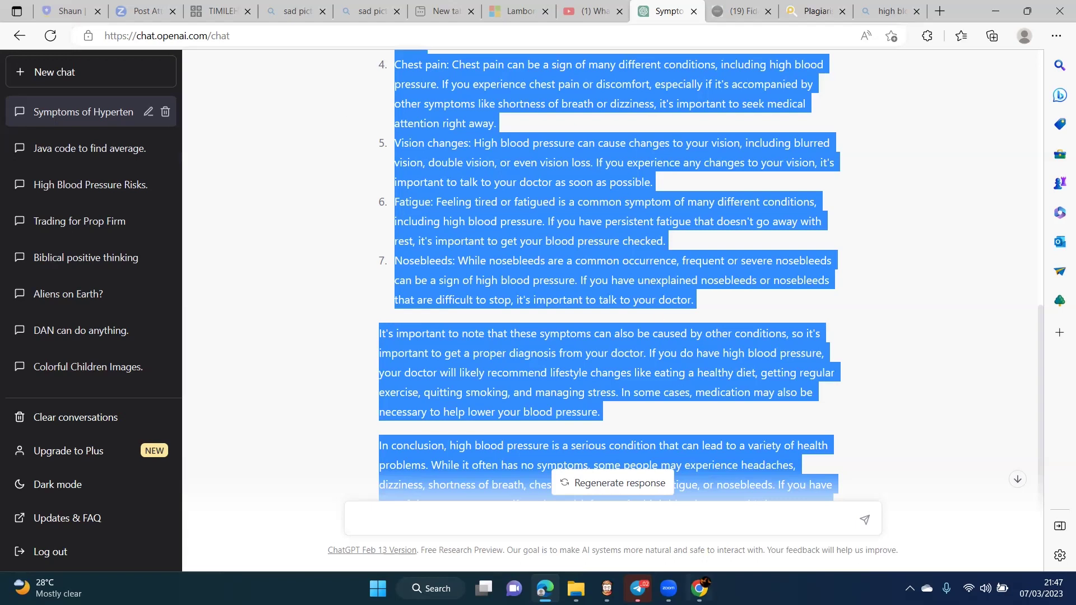
# Bring the IMGCREATOR window with the generated blood pressure monitor image to the front
pyautogui.click(700, 588)
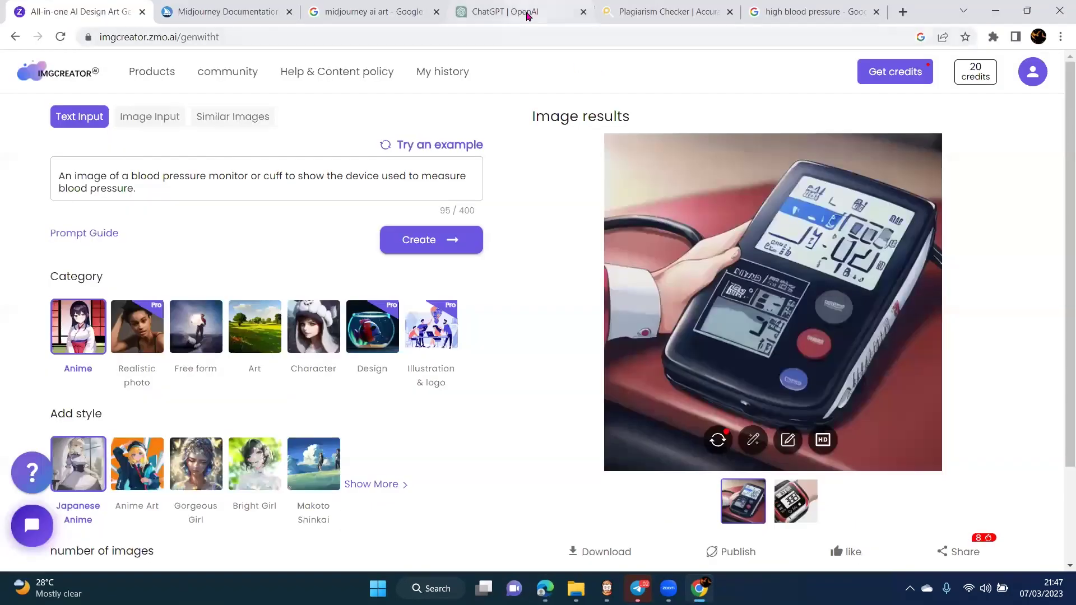